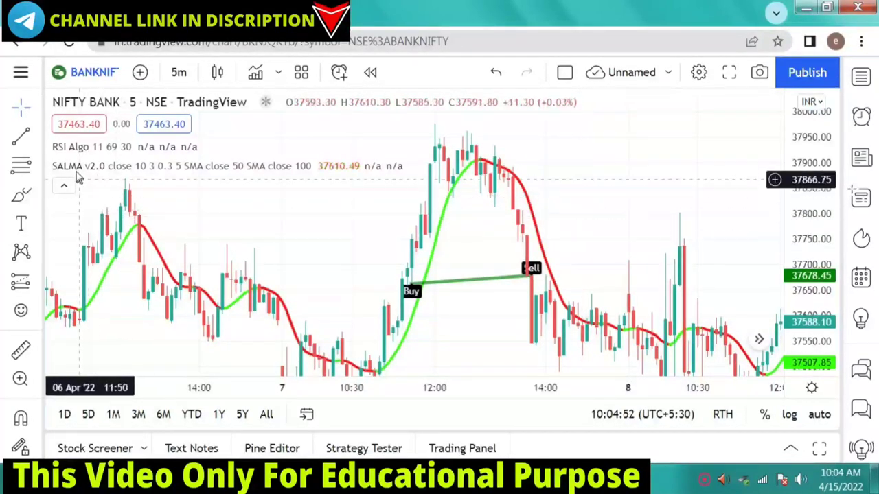
# Collapse the indicator legend listing RSI Algo and SALMA v2.0 on the NIFTY BANK chart
pyautogui.moveTo(65, 156)
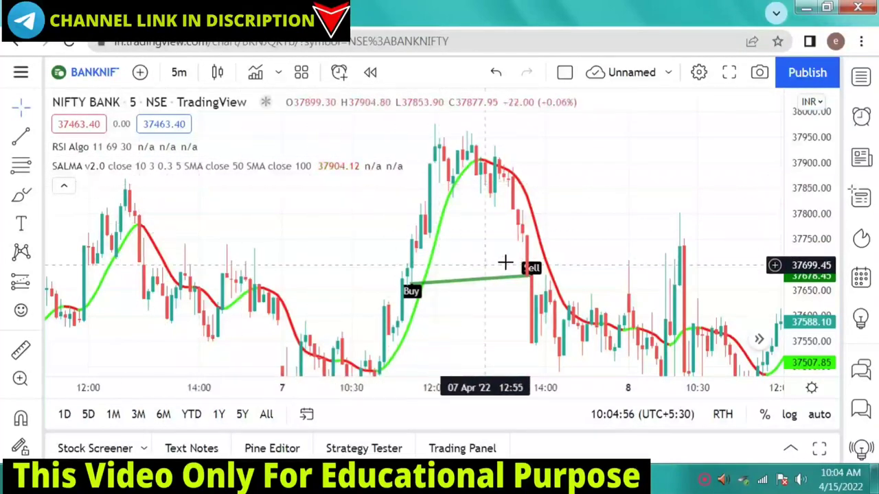
pyautogui.moveTo(86, 174)
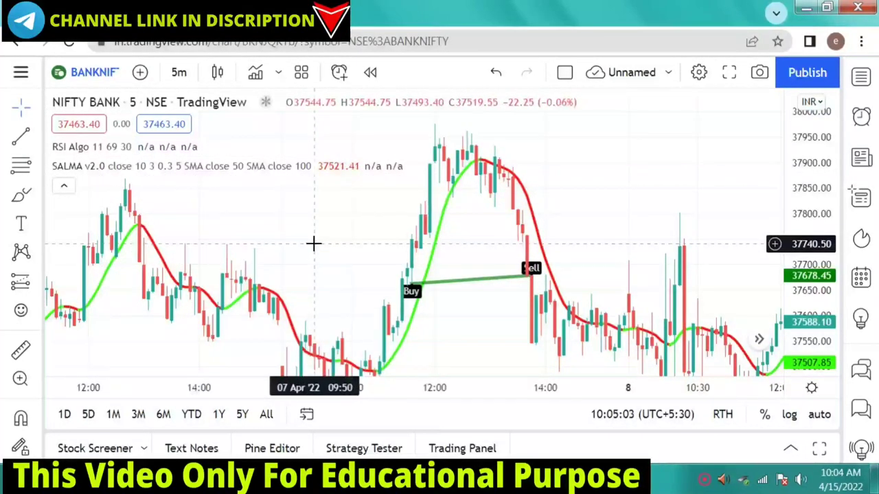
pyautogui.moveTo(96, 156)
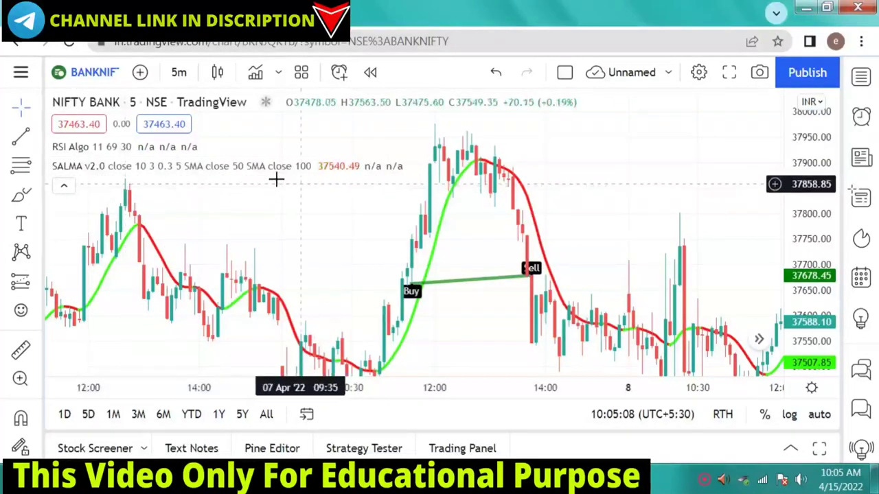
pyautogui.moveTo(268, 166)
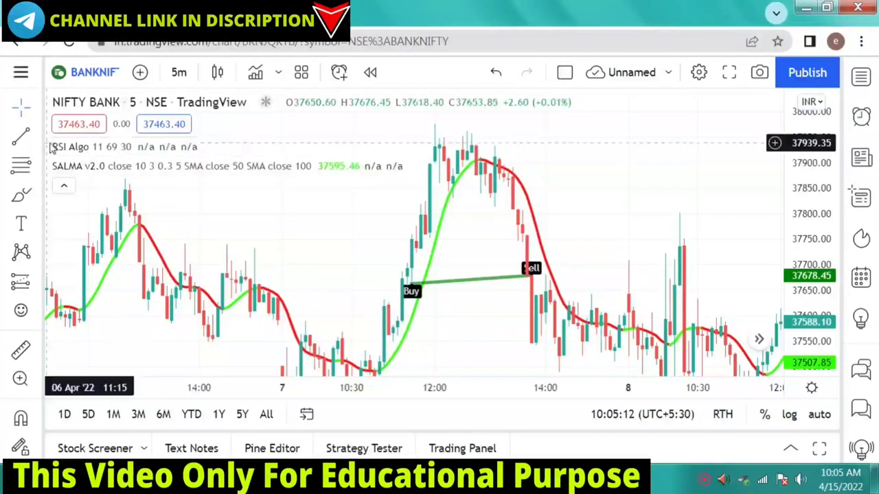
pyautogui.moveTo(112, 179)
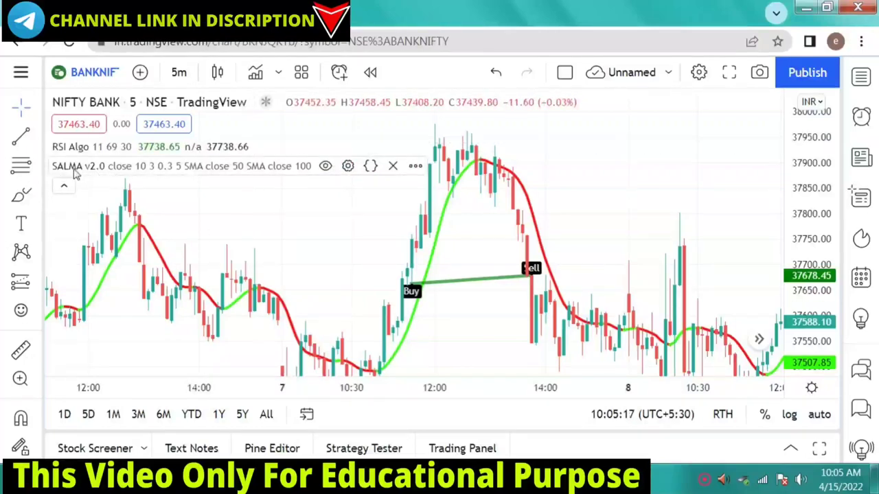
pyautogui.moveTo(326, 249); pyautogui.dragTo(299, 248)
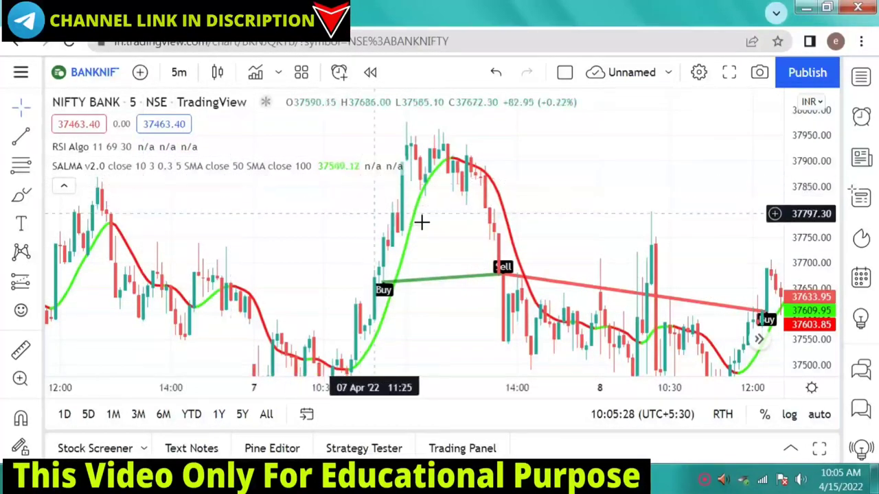
pyautogui.click(64, 185)
# Examine the 7 April Buy and Sell signals against the moving average line on the 5-minute chart
pyautogui.scroll(1, 538, 184)
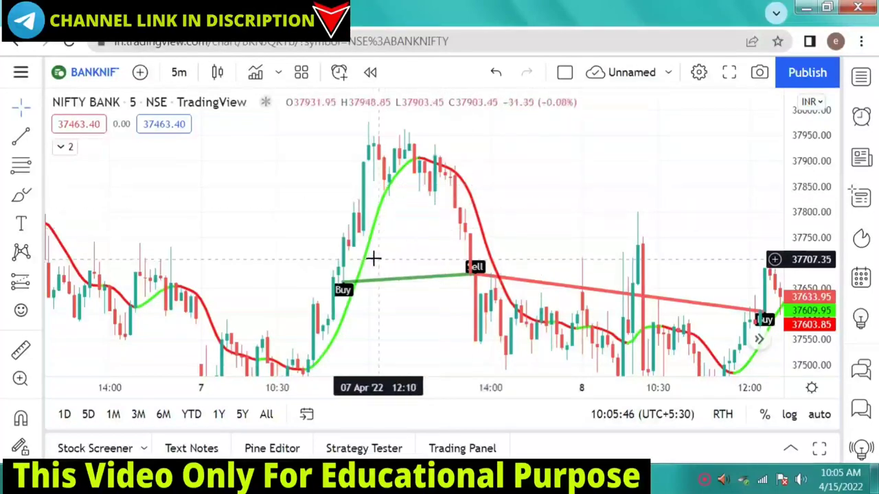
pyautogui.scroll(2, 378, 222)
pyautogui.moveTo(379, 222); pyautogui.dragTo(389, 203)
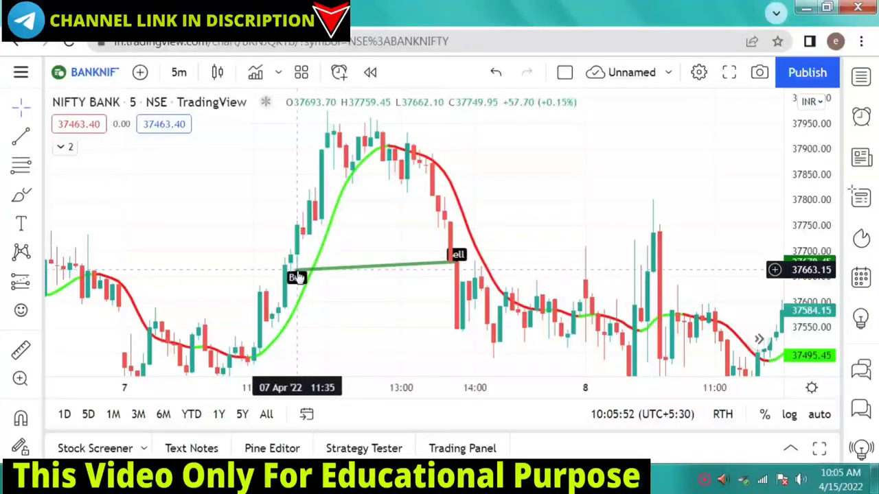
pyautogui.moveTo(559, 190); pyautogui.dragTo(512, 199)
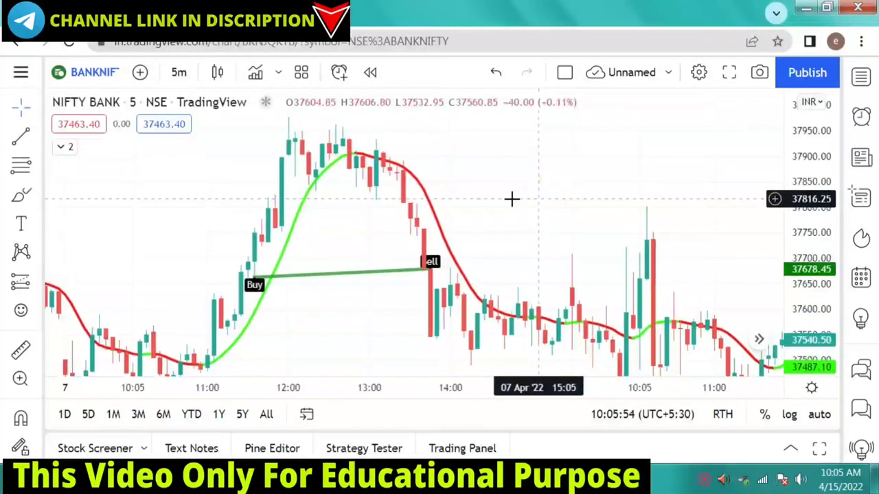
pyautogui.moveTo(542, 171)
pyautogui.mouseDown()
pyautogui.moveTo(423, 173)
pyautogui.moveTo(506, 190)
pyautogui.mouseUp()
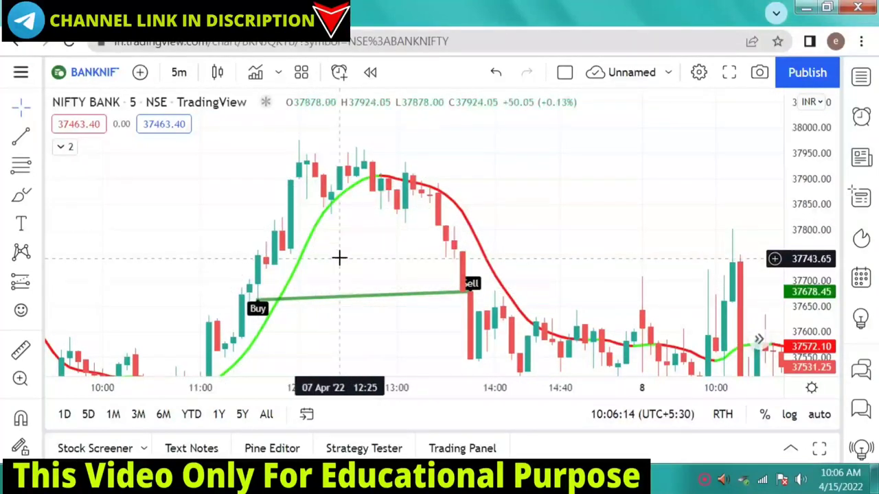
pyautogui.scroll(2, 301, 257)
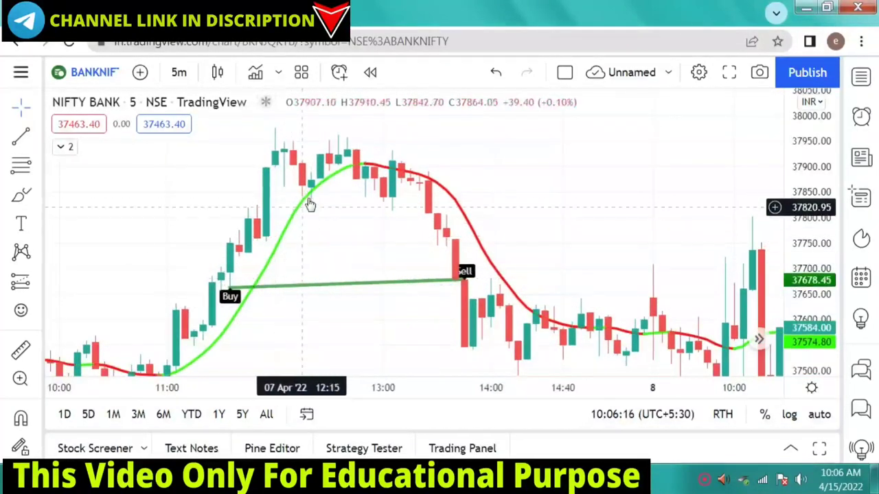
pyautogui.moveTo(309, 250); pyautogui.dragTo(305, 261)
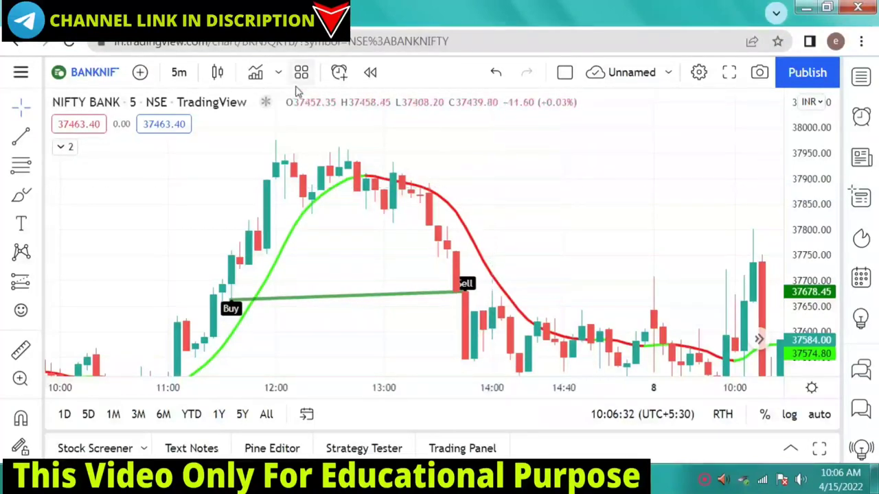
pyautogui.click(363, 244)
pyautogui.moveTo(394, 223); pyautogui.dragTo(409, 214)
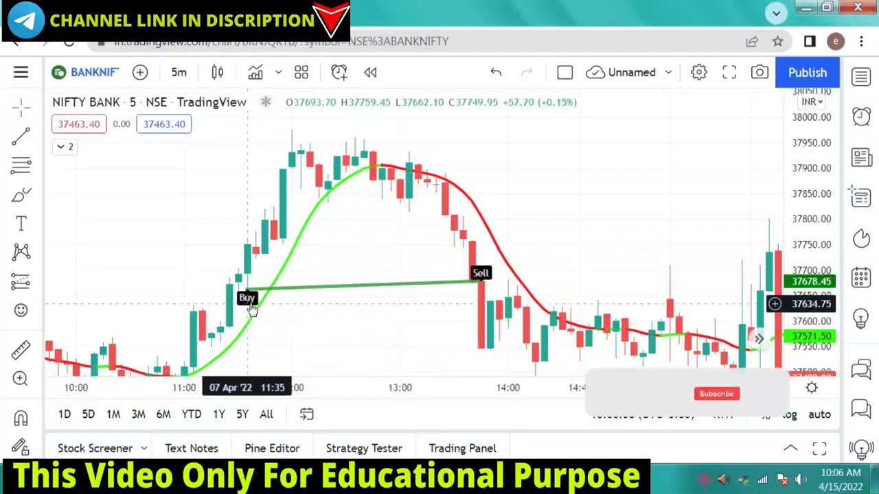
# Mark the high and low of the candle at the 7 April Buy signal with two black brush strokes
pyautogui.click(25, 198)
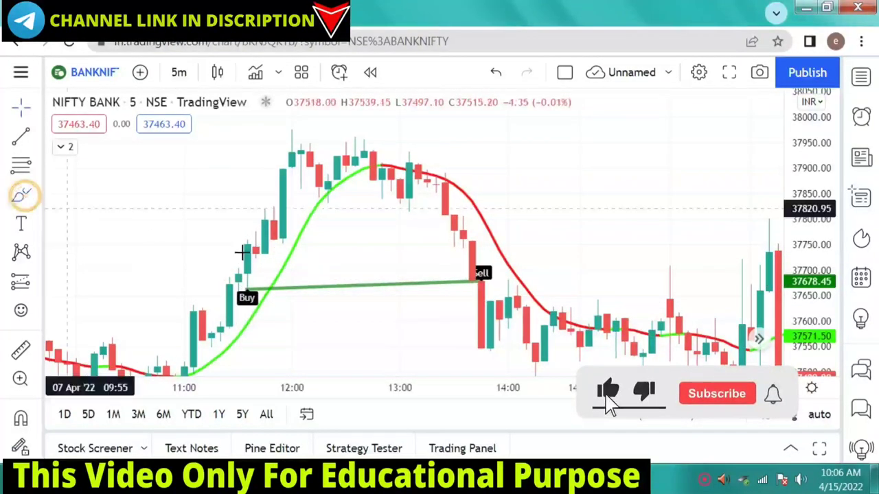
pyautogui.moveTo(281, 275); pyautogui.dragTo(228, 280)
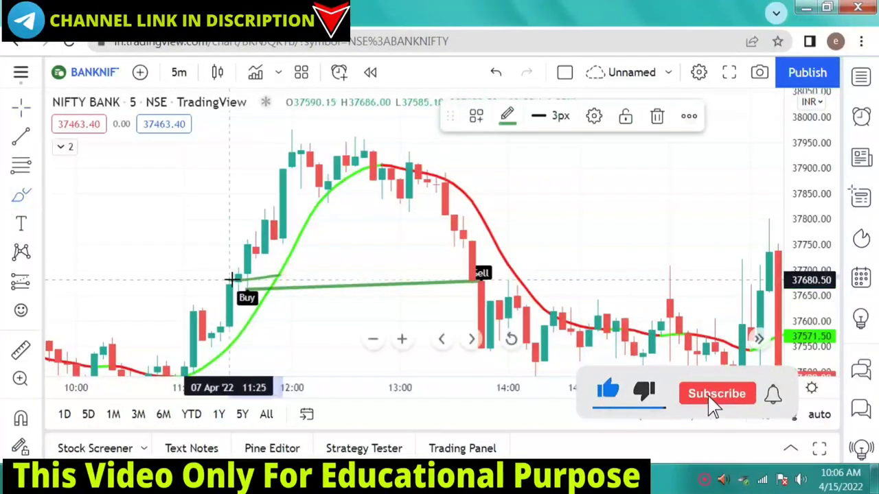
pyautogui.click(507, 115)
pyautogui.click(673, 151)
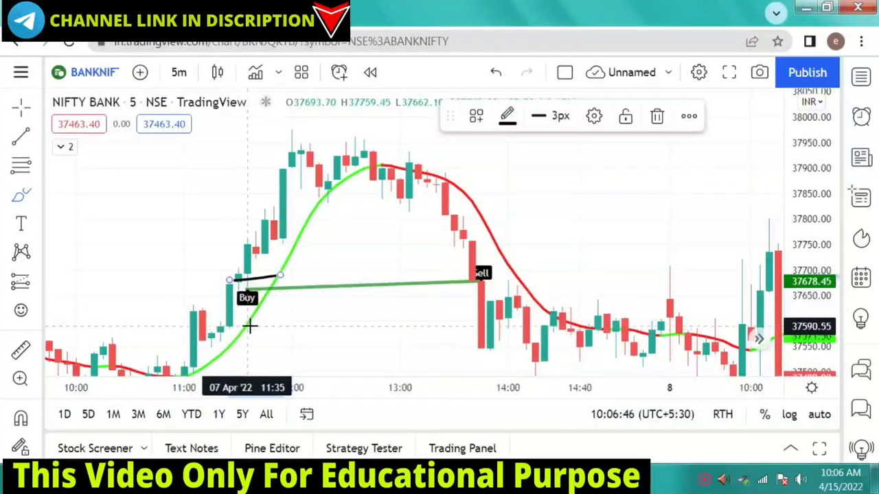
pyautogui.moveTo(253, 321); pyautogui.dragTo(220, 324)
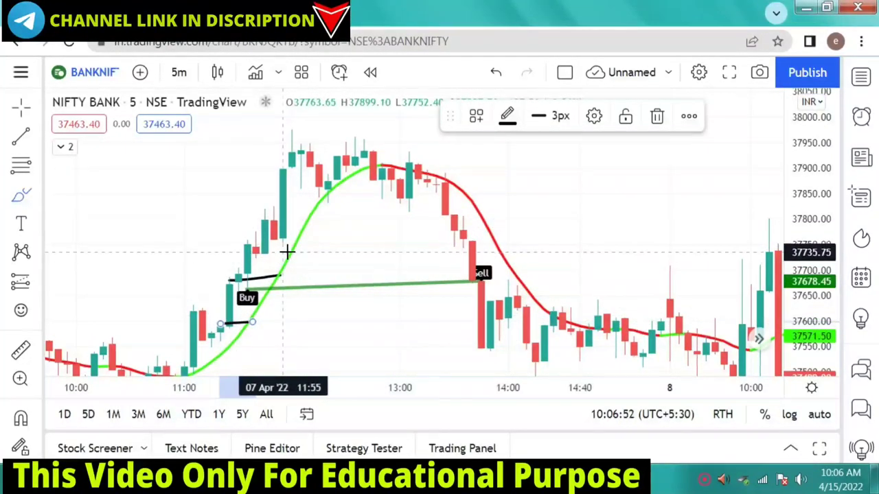
# Measure the price rise from the upper stroke at the 7 April Buy signal
pyautogui.press('shift')
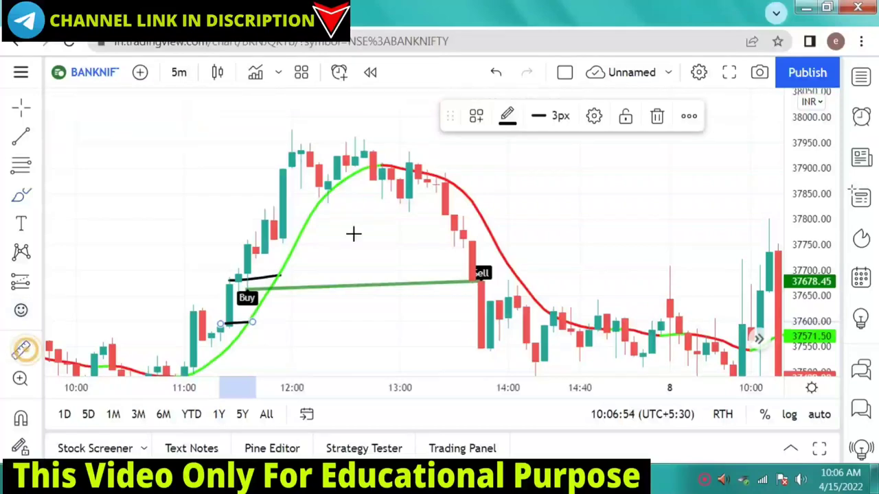
pyautogui.click(246, 276)
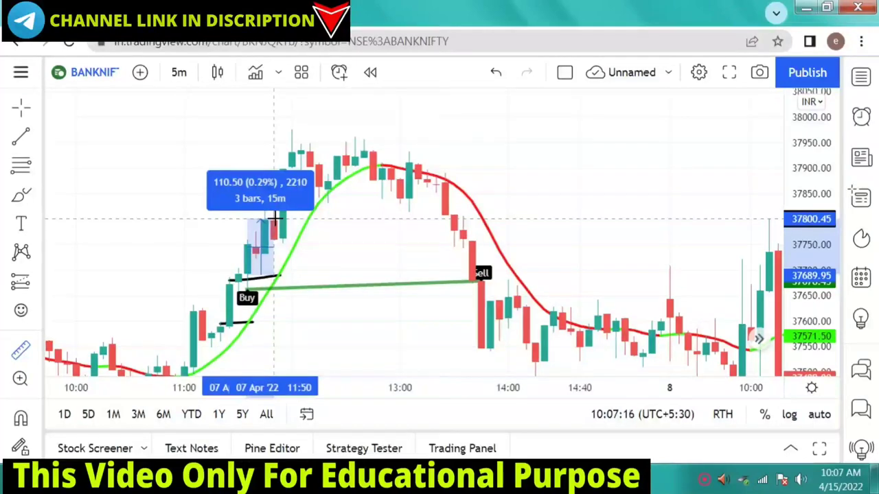
pyautogui.moveTo(353, 229); pyautogui.dragTo(221, 236)
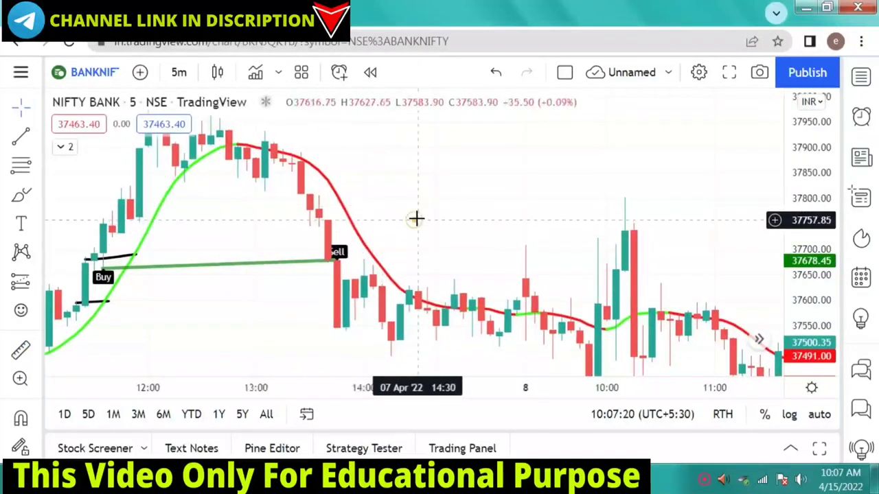
# Mark the bottom and top of the candle at the 7 April Sell signal with two black brush strokes
pyautogui.moveTo(416, 219); pyautogui.dragTo(412, 204)
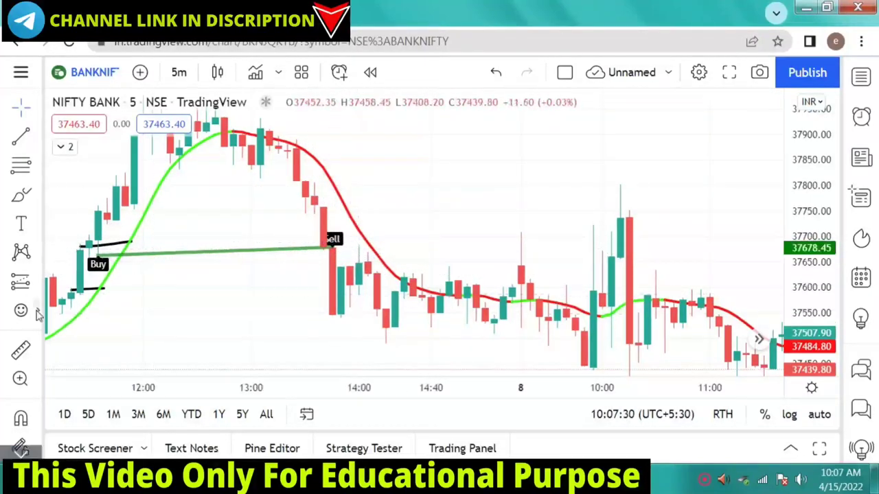
pyautogui.click(21, 195)
pyautogui.moveTo(295, 257); pyautogui.dragTo(356, 254)
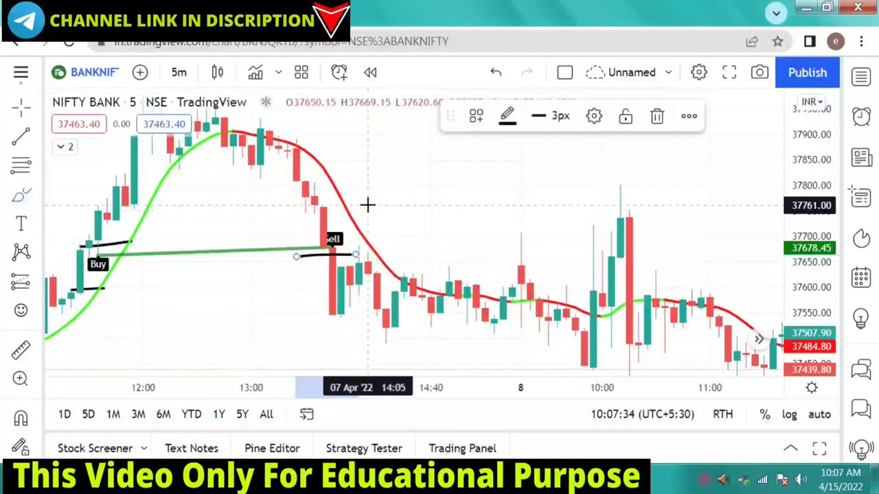
pyautogui.moveTo(278, 213); pyautogui.dragTo(364, 205)
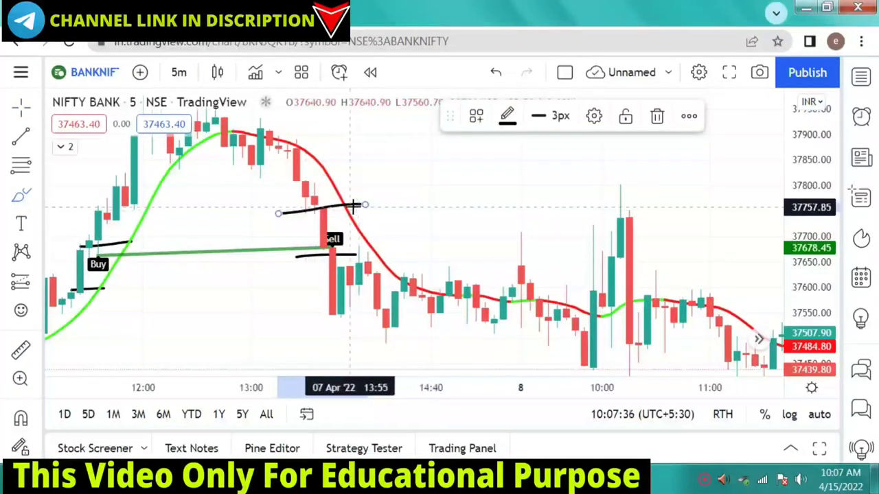
# Measure the price drop from the lower stroke at the 7 April Sell signal down to the 14:15 candle
pyautogui.click(24, 351)
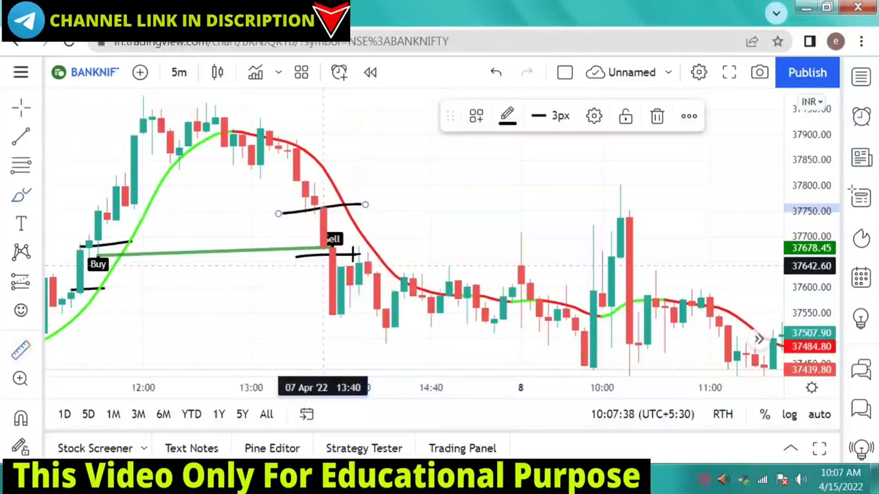
pyautogui.click(333, 254)
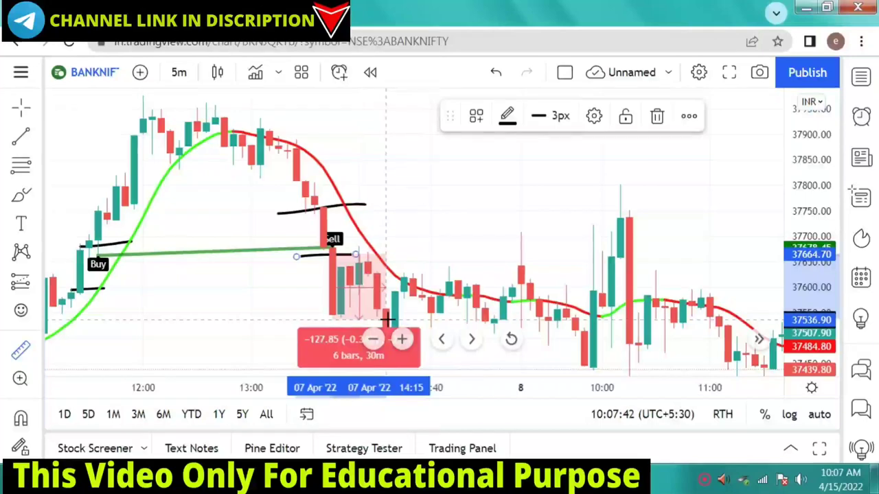
pyautogui.click(388, 319)
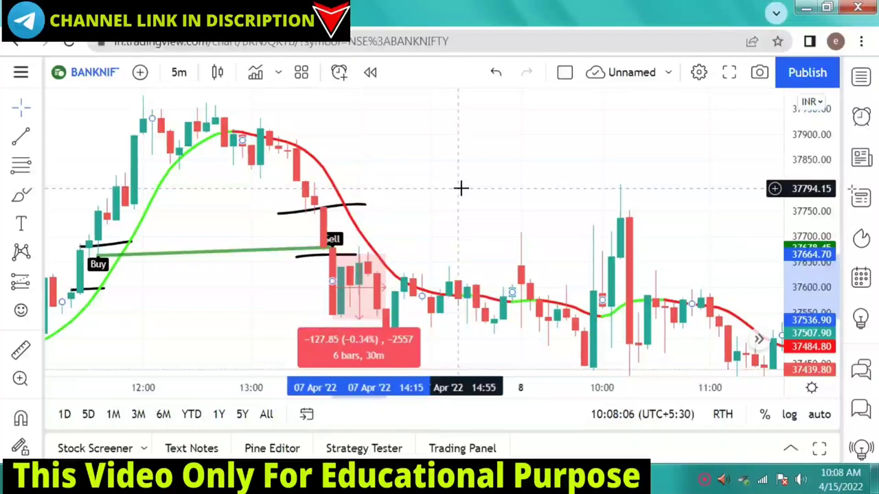
# Draw two black brush strokes marking the top and bottom of the setup at the 8 April Buy signal
pyautogui.moveTo(447, 210); pyautogui.dragTo(400, 190)
pyautogui.hscroll(10, 614, 269)
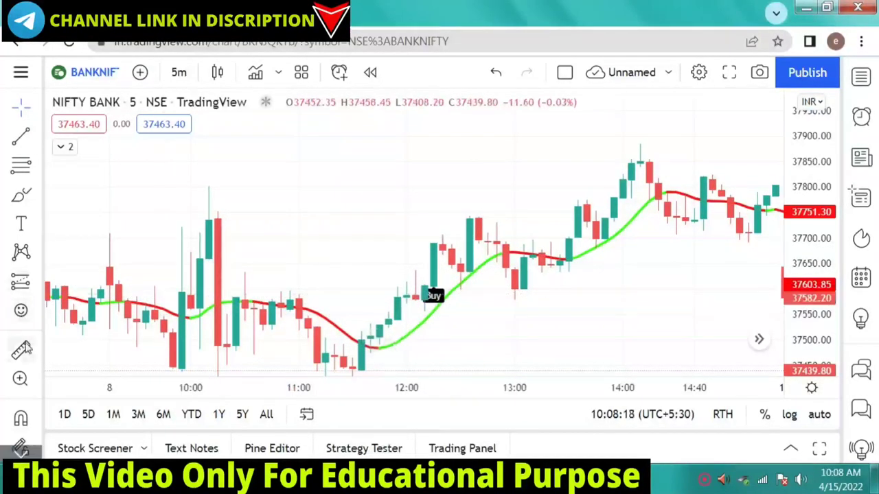
pyautogui.click(21, 348)
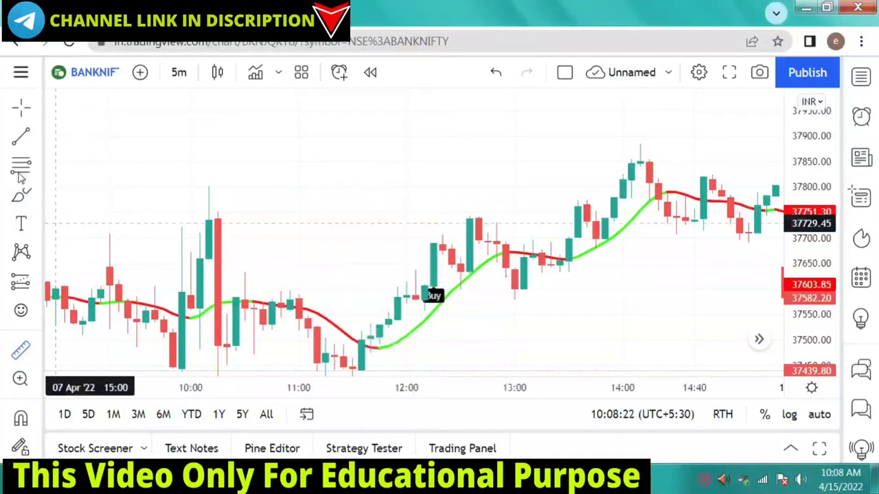
pyautogui.click(25, 200)
pyautogui.moveTo(407, 288)
pyautogui.mouseDown()
pyautogui.moveTo(474, 288)
pyautogui.moveTo(431, 314)
pyautogui.moveTo(388, 318)
pyautogui.mouseUp()
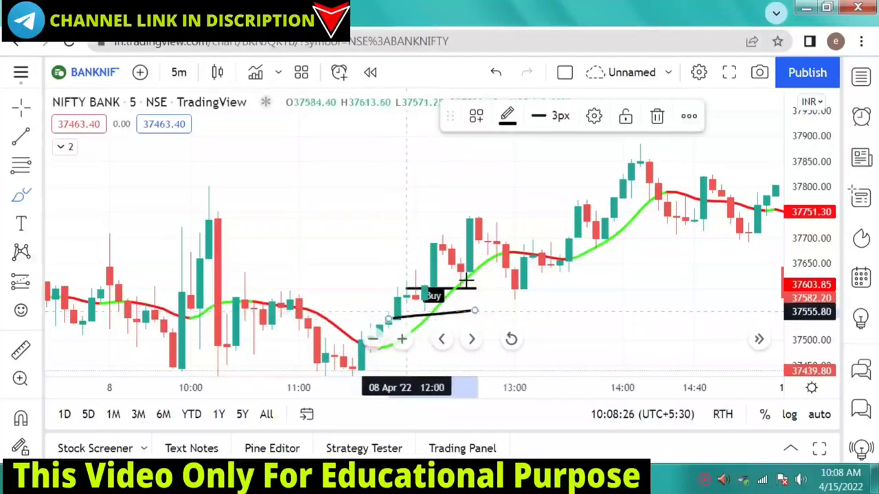
# Measure the price rise from the upper stroke at the 8 April Buy signal to the 12:35 candle
pyautogui.click(21, 349)
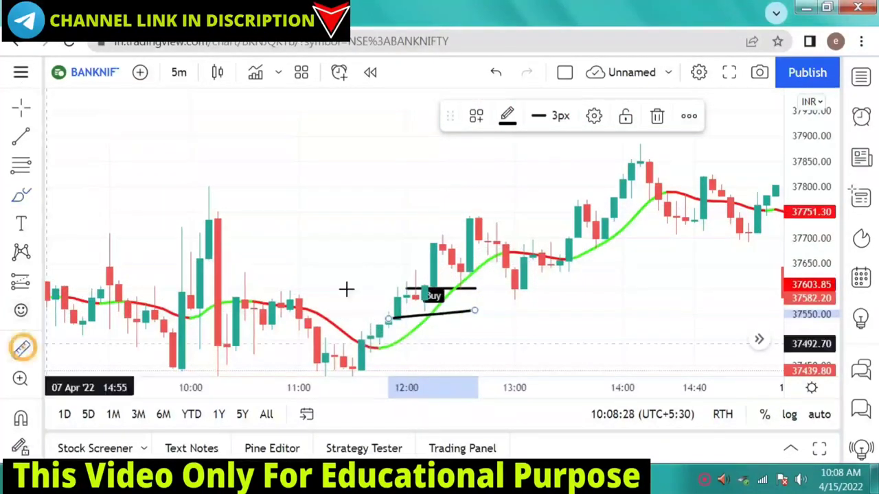
pyautogui.click(439, 285)
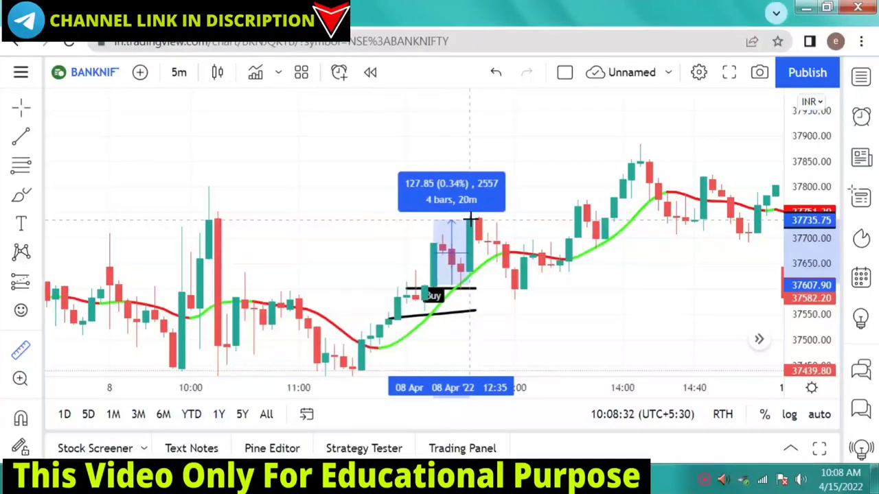
pyautogui.click(471, 220)
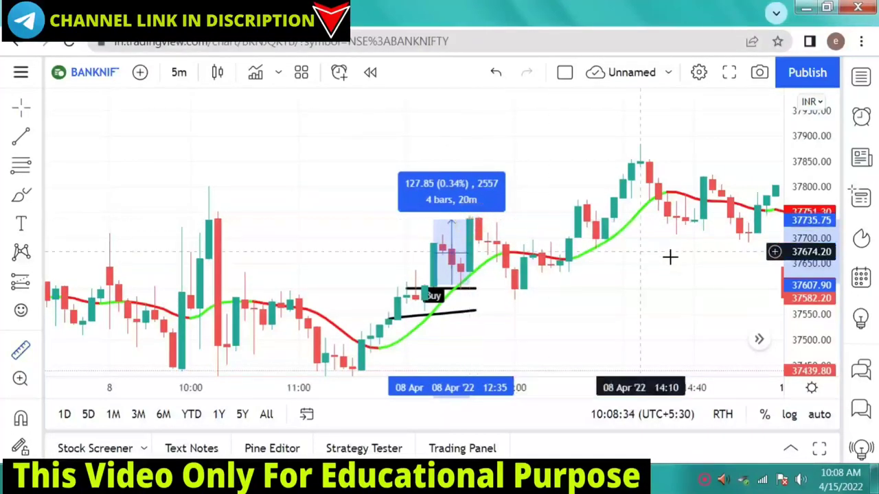
pyautogui.click(671, 255)
# Draw two black brush strokes marking the top and bottom of the setup at the 11 April Sell signal
pyautogui.hscroll(10, 660, 253)
pyautogui.hscroll(10, 653, 251)
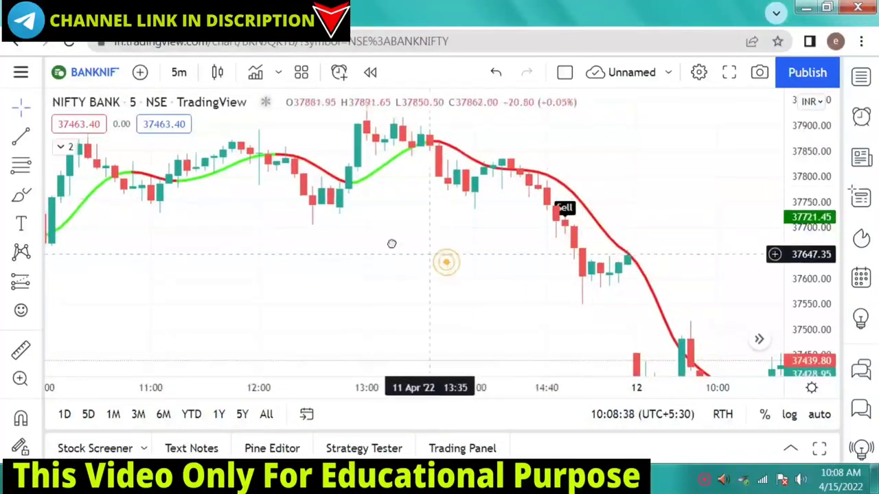
pyautogui.hscroll(3, 571, 190)
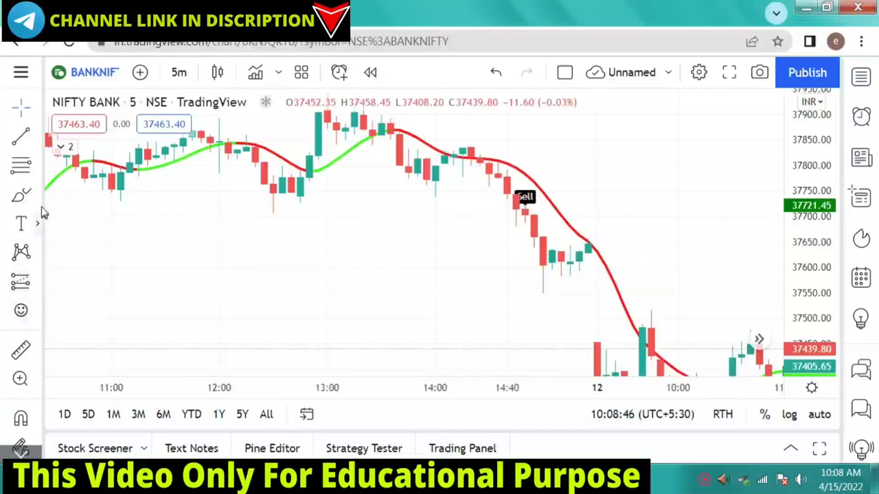
pyautogui.click(20, 197)
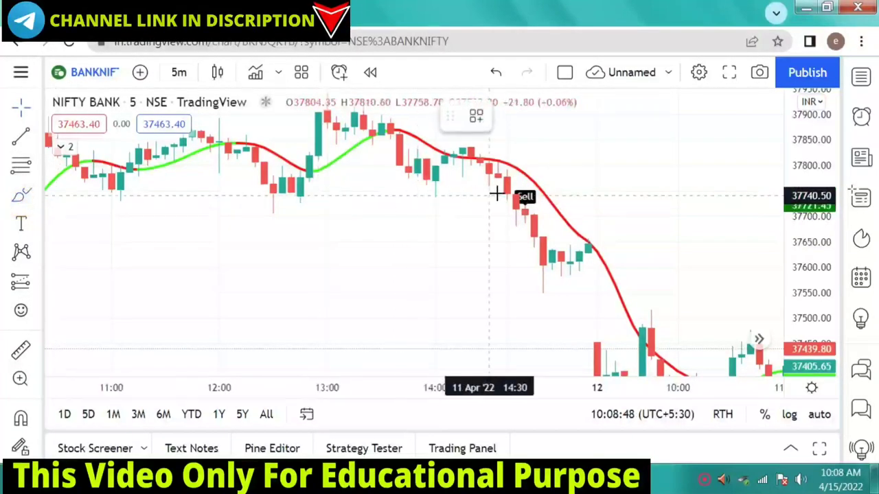
pyautogui.moveTo(532, 178); pyautogui.dragTo(471, 177)
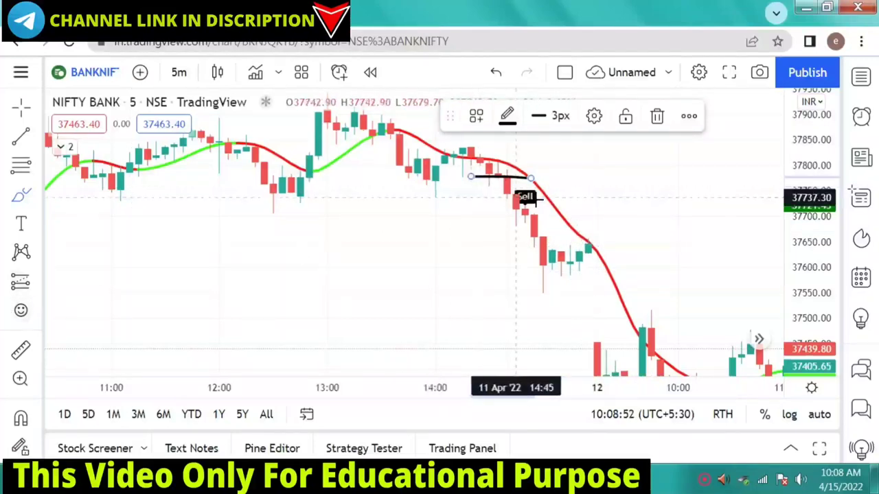
pyautogui.moveTo(550, 206); pyautogui.dragTo(515, 210)
# Measure the price drop from the lower stroke at the 11 April Sell signal down to the 15:00 candle
pyautogui.click(20, 349)
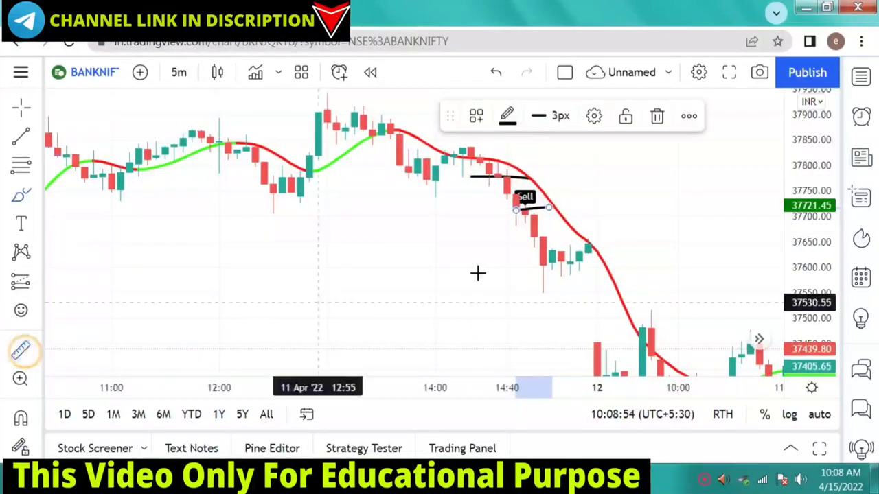
pyautogui.click(524, 213)
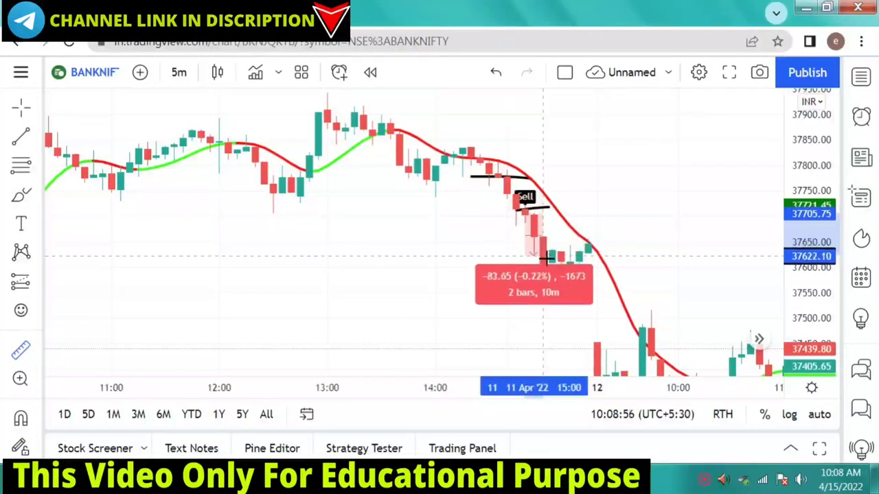
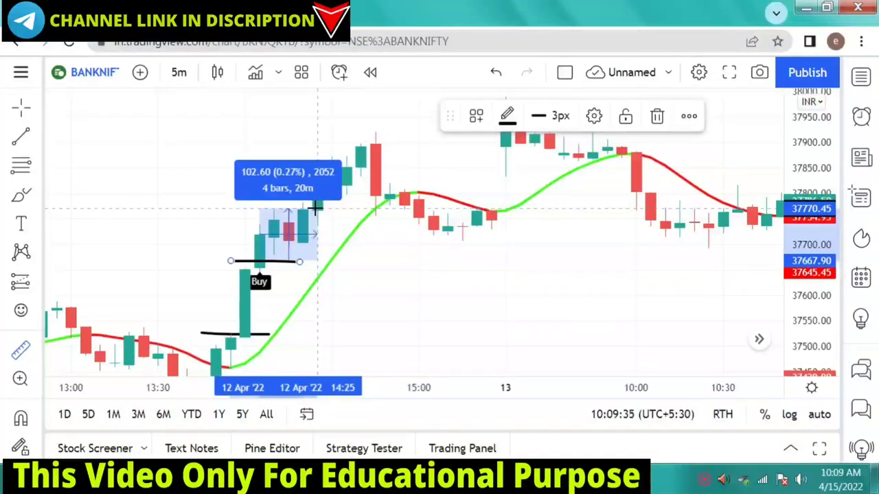
pyautogui.click(476, 289)
pyautogui.click(556, 263)
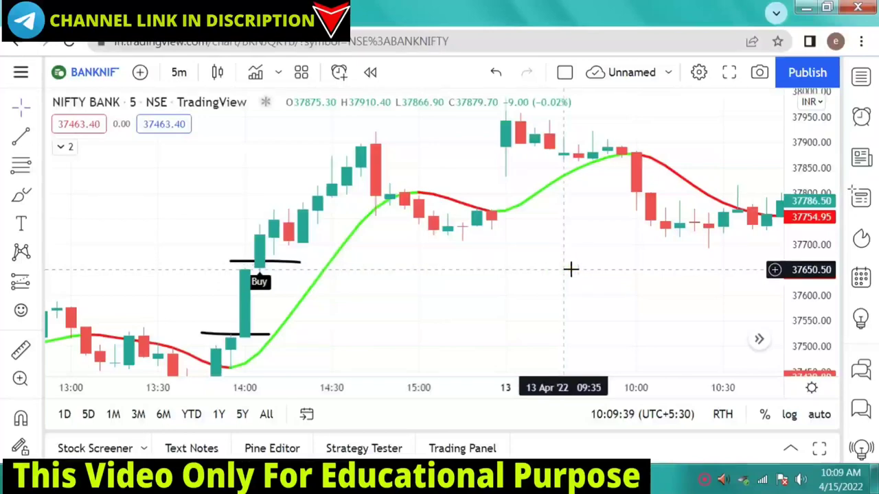
# Measure the price drop from the 13 April 12:00 Sell signal candle down to the 12:10 candle
pyautogui.moveTo(614, 265); pyautogui.dragTo(336, 284)
pyautogui.hscroll(5, 335, 285)
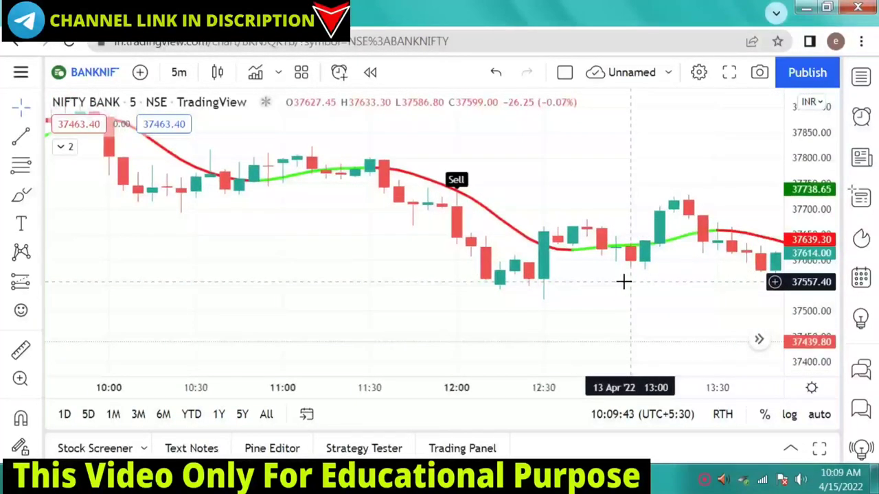
pyautogui.hscroll(2, 607, 158)
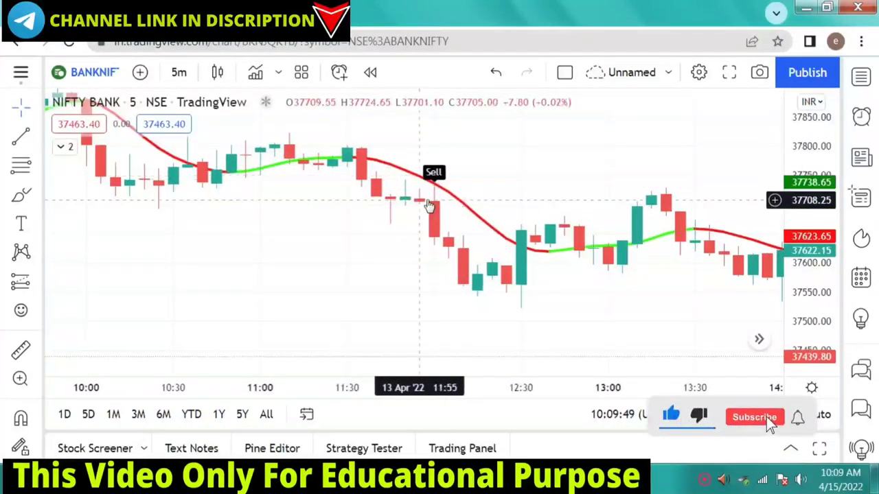
pyautogui.click(21, 350)
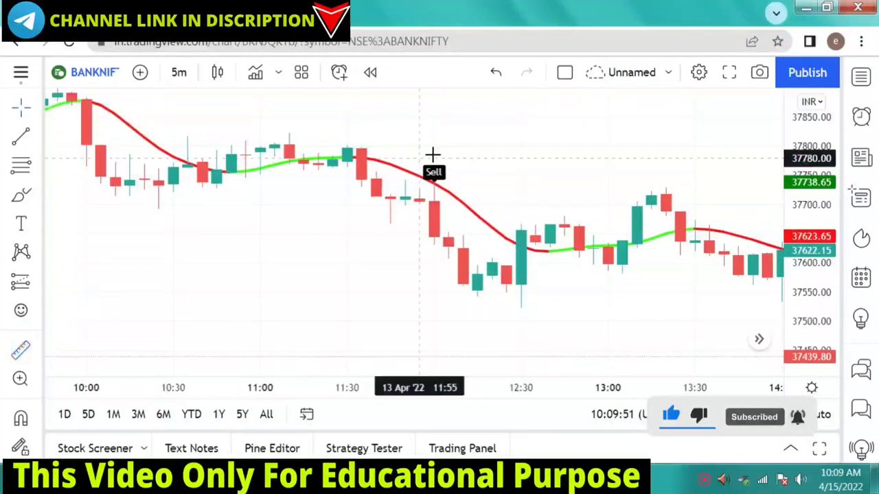
pyautogui.click(434, 204)
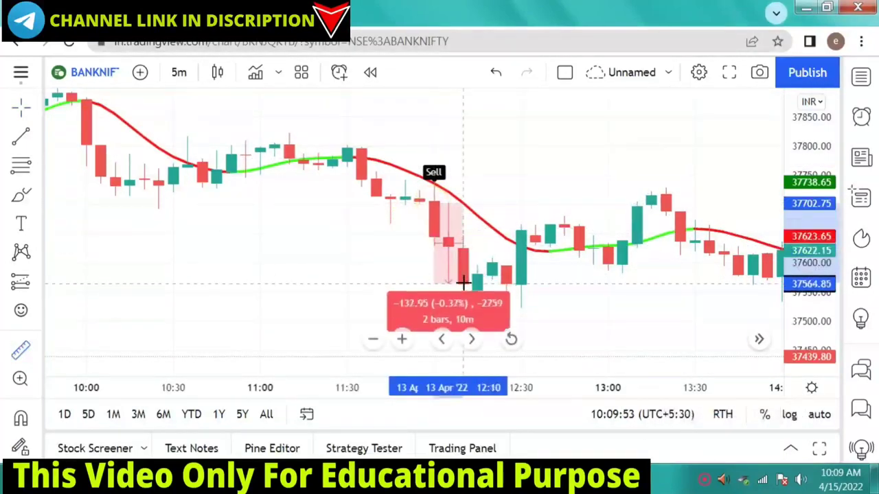
pyautogui.click(464, 282)
# Examine the 12 and 13 April Buy and Sell signals and the price action between and after them
pyautogui.moveTo(643, 281); pyautogui.dragTo(471, 227)
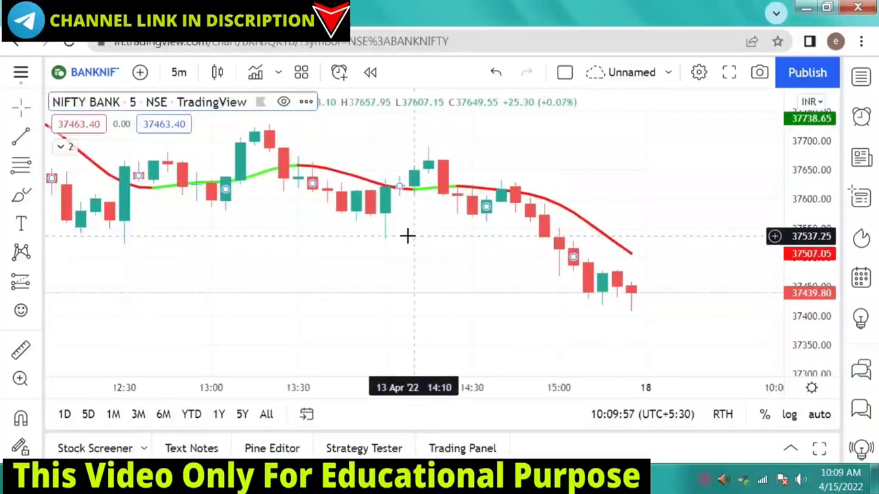
pyautogui.scroll(-2, 398, 234)
pyautogui.moveTo(392, 234); pyautogui.dragTo(434, 288)
pyautogui.hscroll(-10, 238, 233)
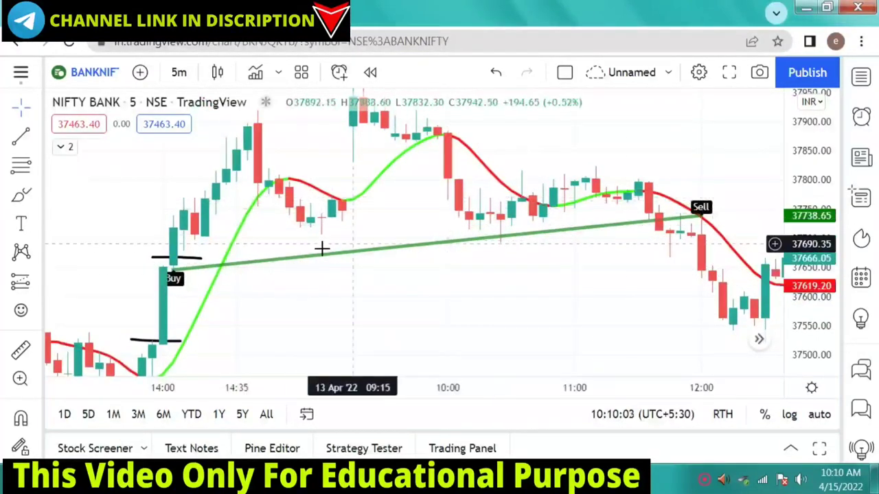
pyautogui.hscroll(-3, 379, 261)
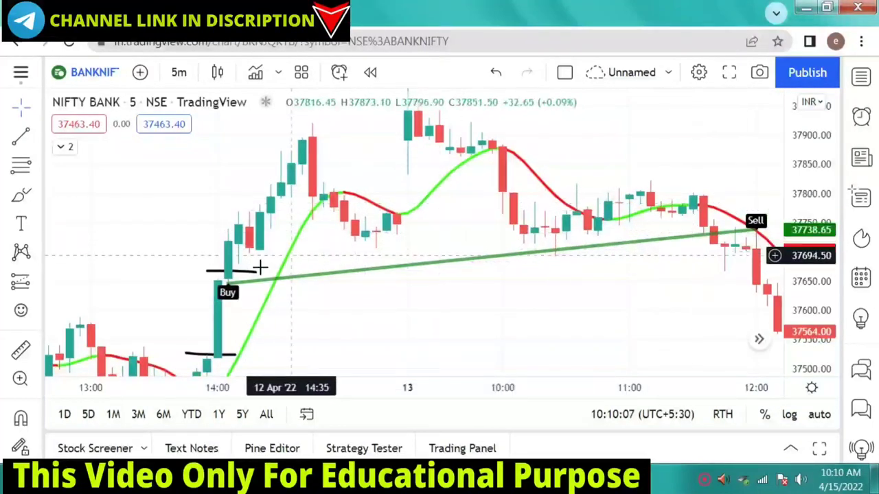
pyautogui.moveTo(569, 281); pyautogui.dragTo(470, 278)
pyautogui.hscroll(-5, 359, 255)
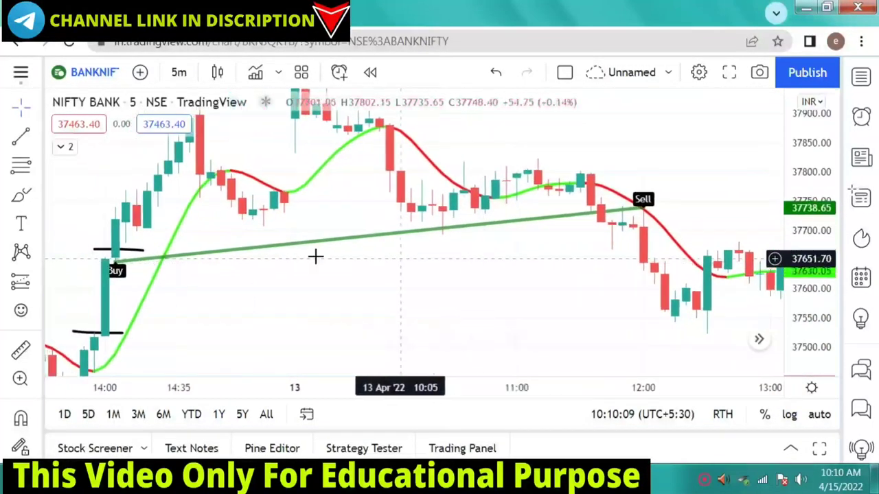
pyautogui.moveTo(298, 249); pyautogui.dragTo(393, 247)
pyautogui.hscroll(-10, 393, 247)
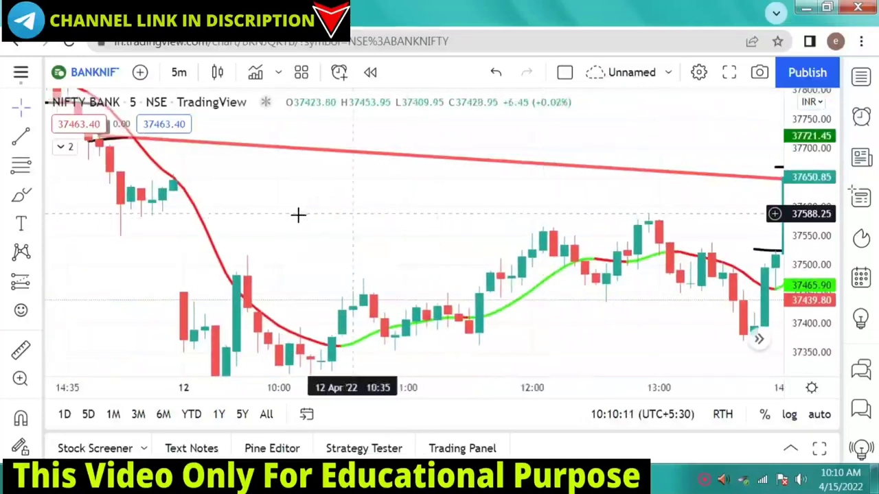
pyautogui.hscroll(10, 618, 245)
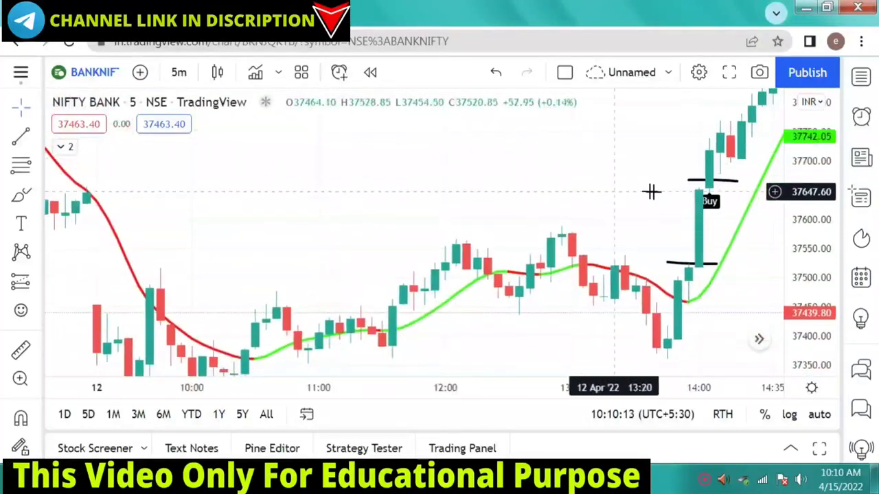
pyautogui.hscroll(5, 492, 269)
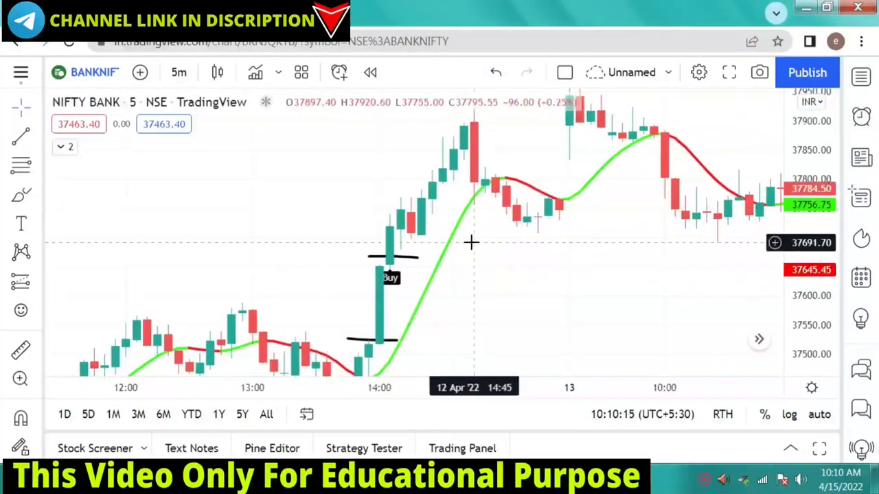
# Expand the indicator legend, and remove all indicators and drawings from the BANKNIFTY chart
pyautogui.click(60, 149)
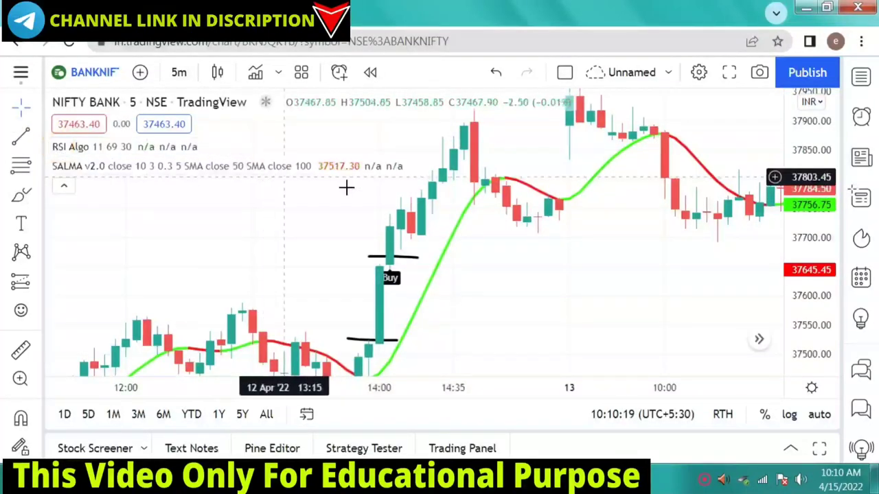
pyautogui.rightClick(314, 212)
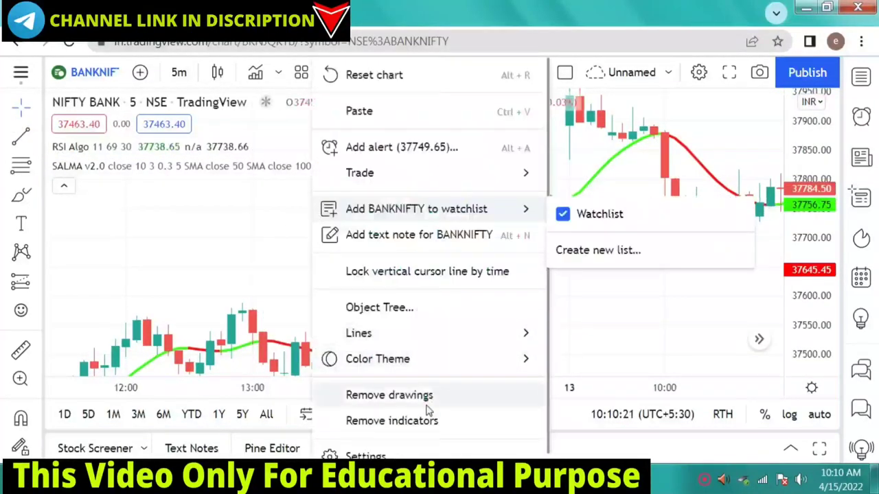
pyautogui.click(425, 419)
pyautogui.rightClick(307, 246)
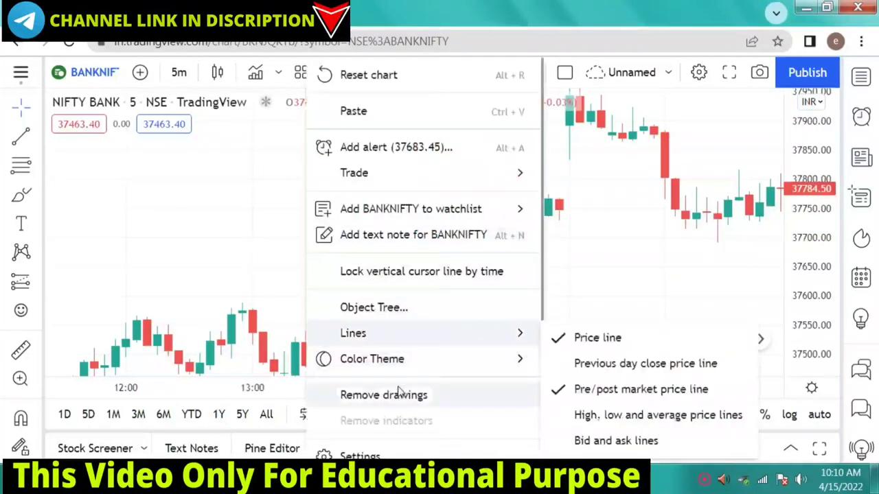
pyautogui.click(378, 392)
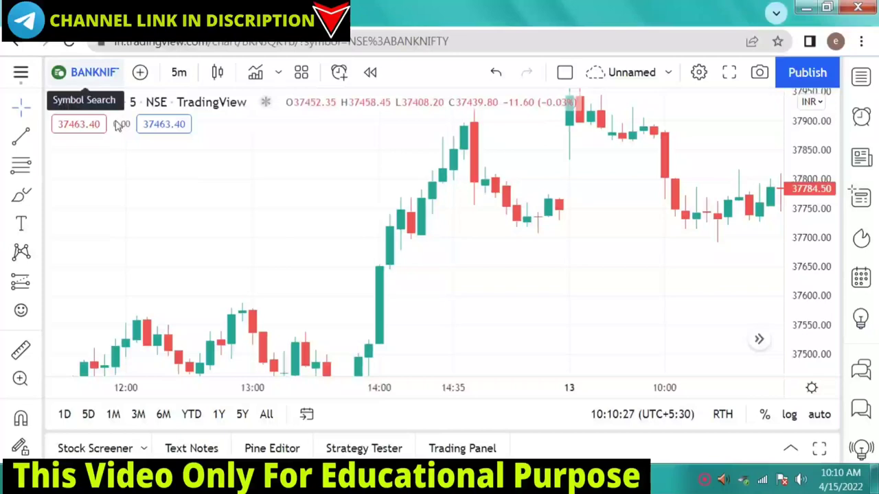
pyautogui.click(219, 72)
pyautogui.click(373, 162)
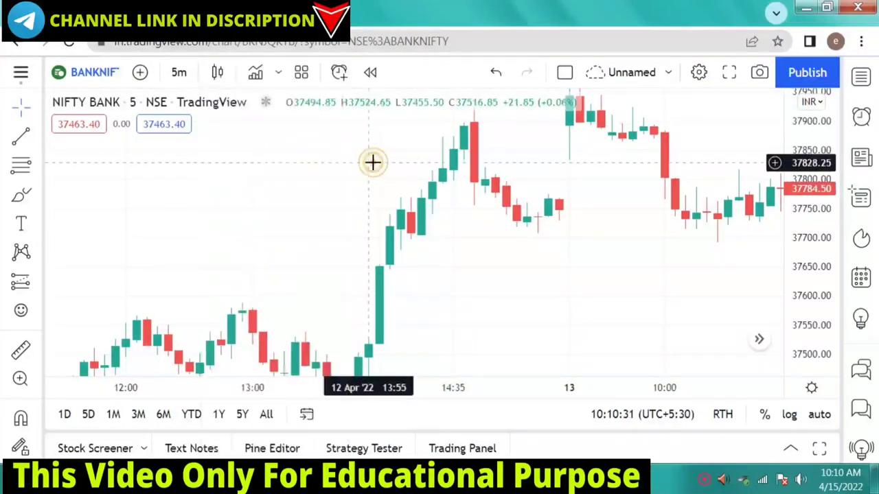
pyautogui.doubleClick(797, 264)
pyautogui.moveTo(817, 252); pyautogui.dragTo(817, 258)
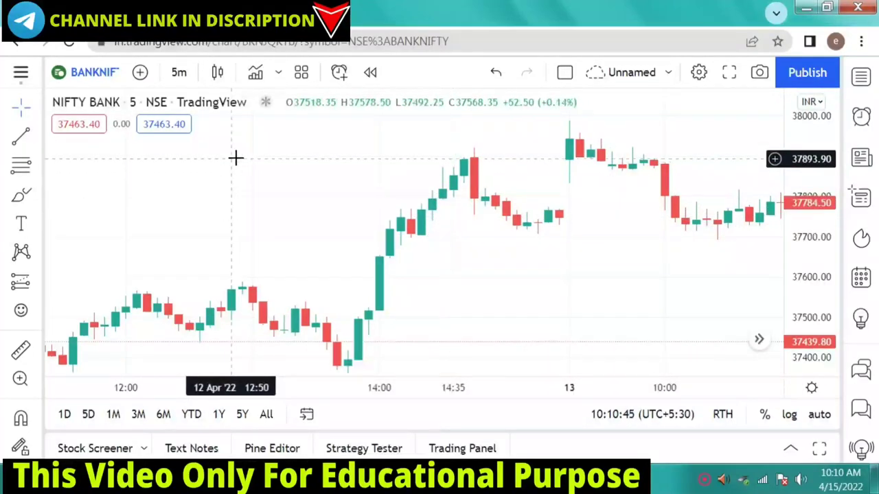
pyautogui.scroll(1, 236, 158)
pyautogui.scroll(-1, 236, 158)
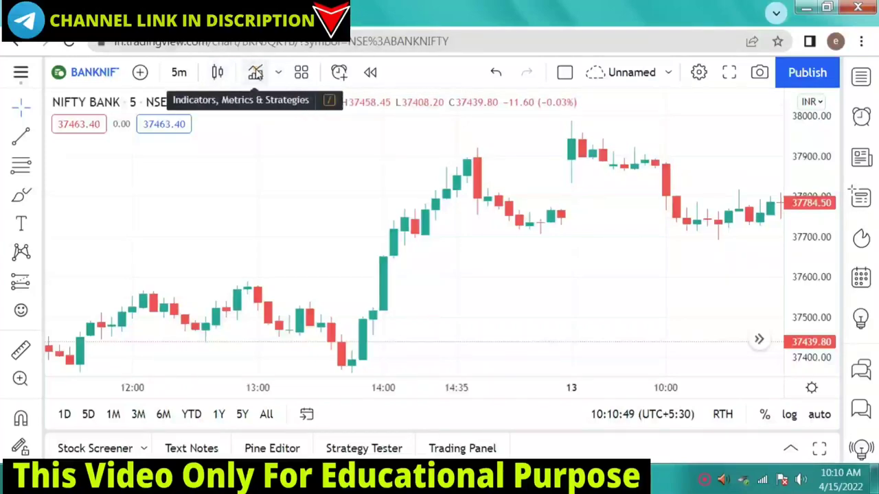
# Search the indicators for SALMA and add RedK Smooth And Lazy Moving Average (SALMA) to the chart
pyautogui.click(256, 73)
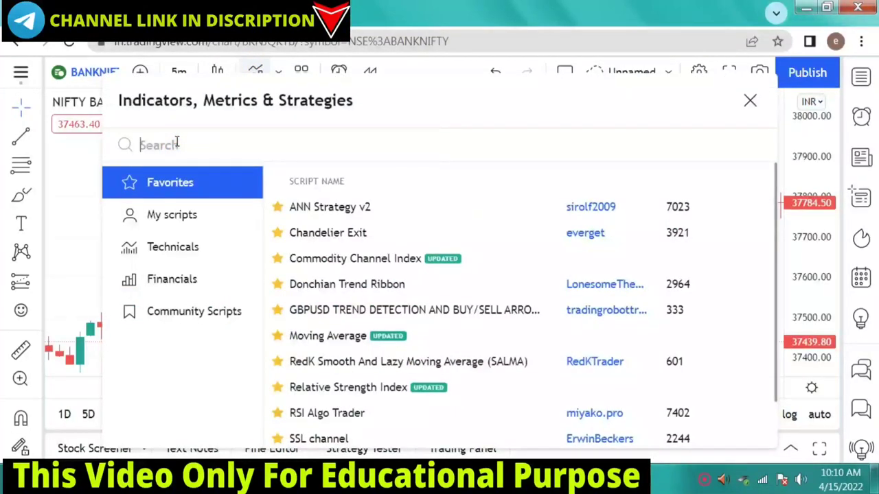
pyautogui.write('SALMA')
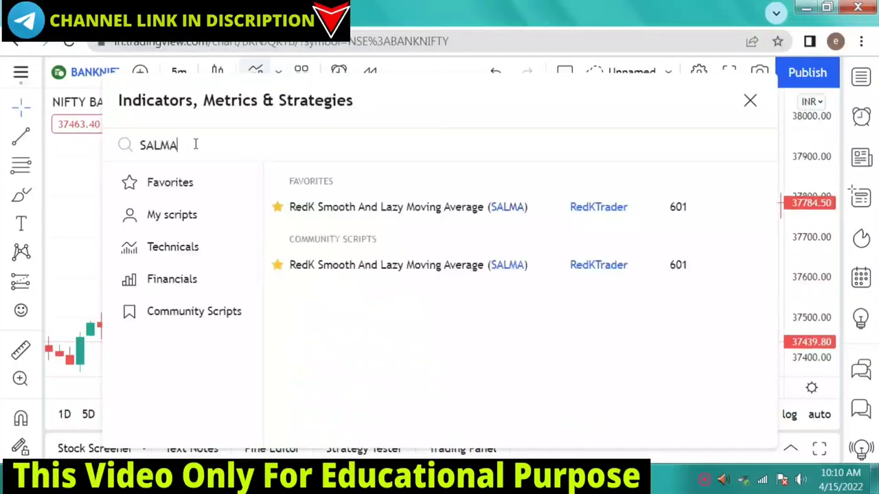
pyautogui.click(572, 210)
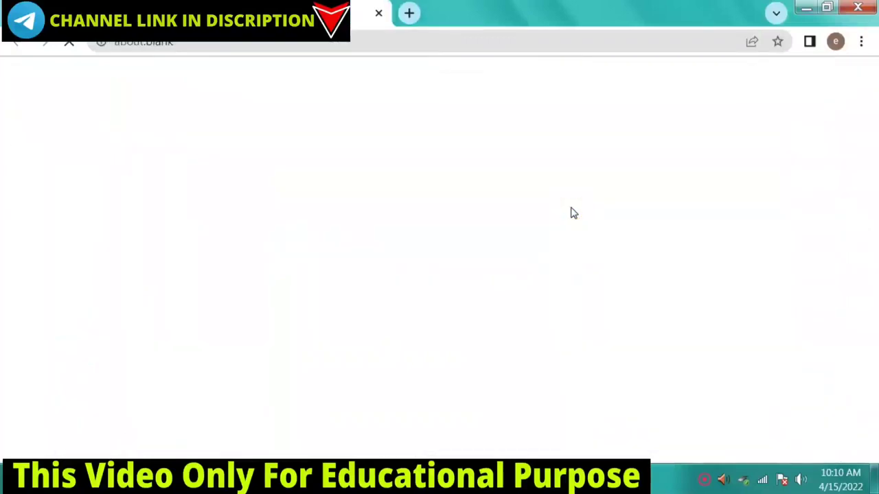
pyautogui.hotkey('ctrl', 'w')
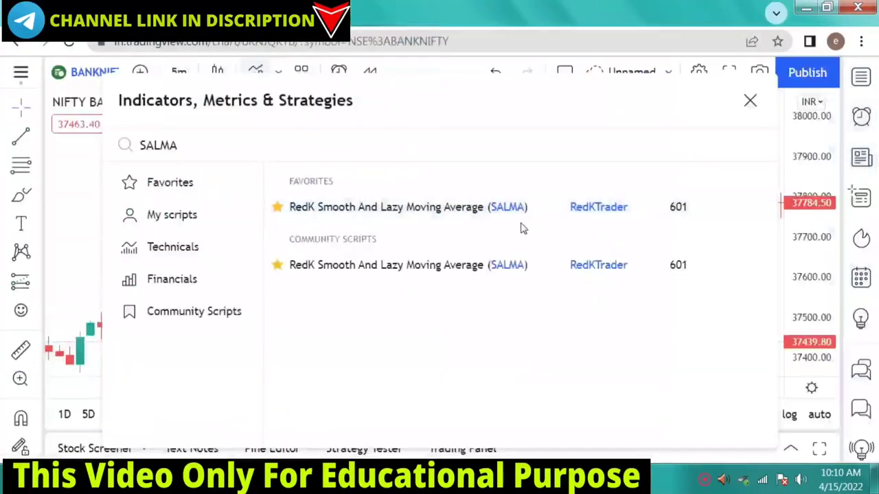
pyautogui.click(471, 208)
# Replace the indicator search with RSI ALGO and add RSI Algo Trader by miyako.pro to the chart
pyautogui.click(199, 148)
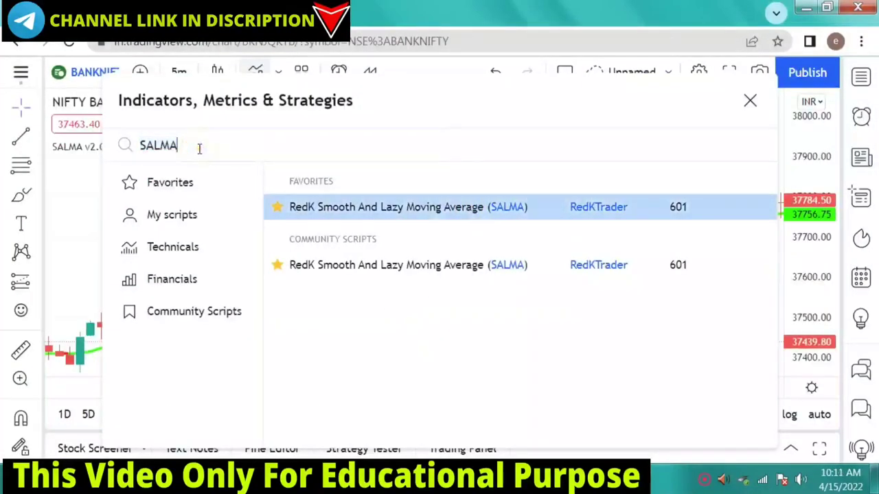
pyautogui.press('BackSpace')
pyautogui.press('BackSpace')
pyautogui.press('BackSpace')
pyautogui.press('BackSpace')
pyautogui.press('BackSpace')
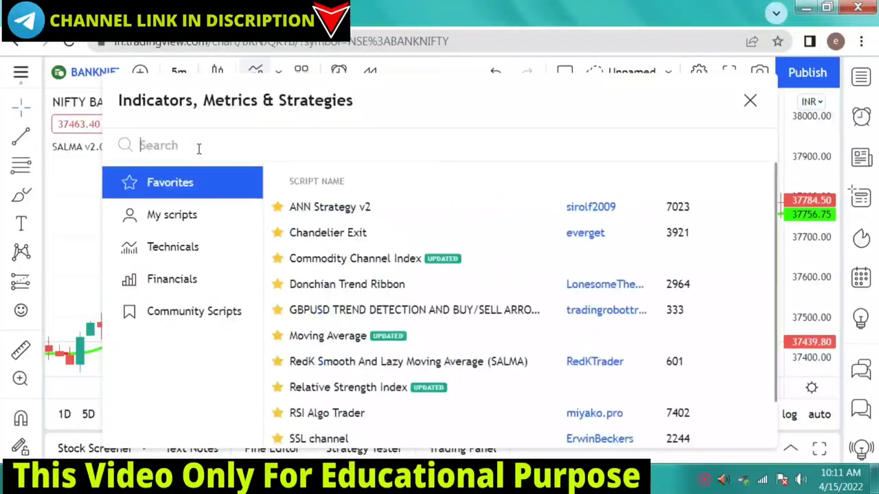
pyautogui.write('RSI')
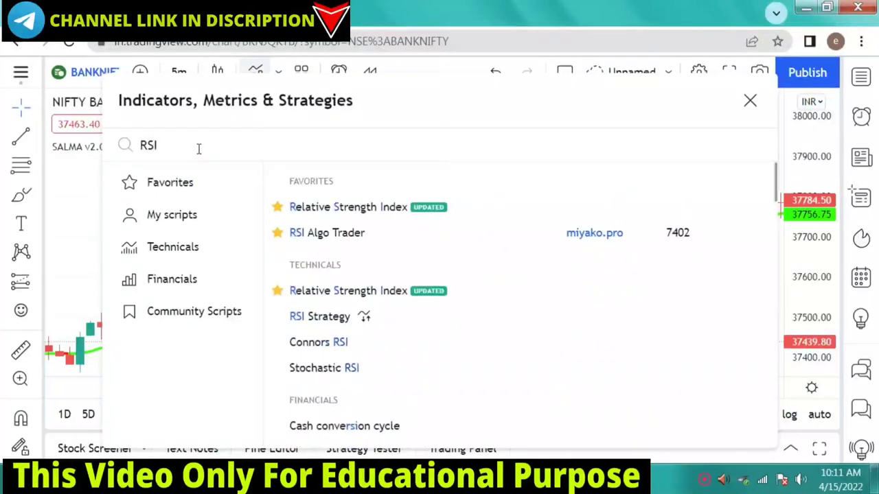
pyautogui.write(' ALGO')
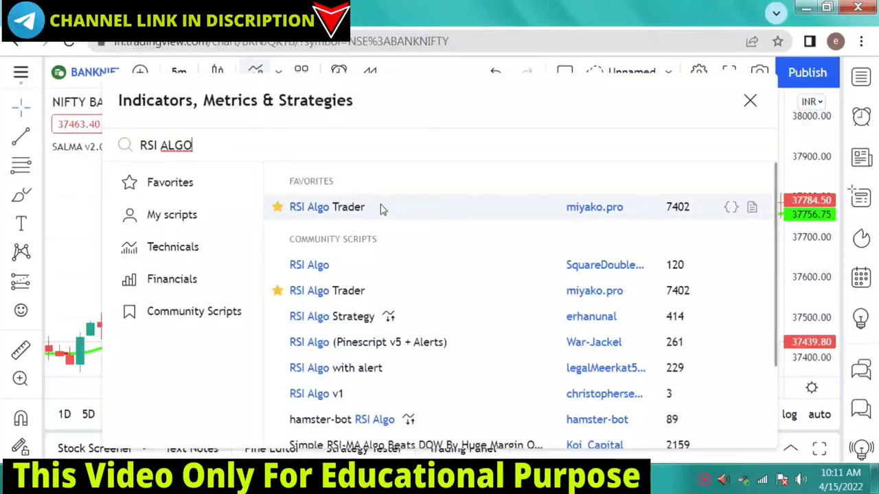
pyautogui.click(345, 213)
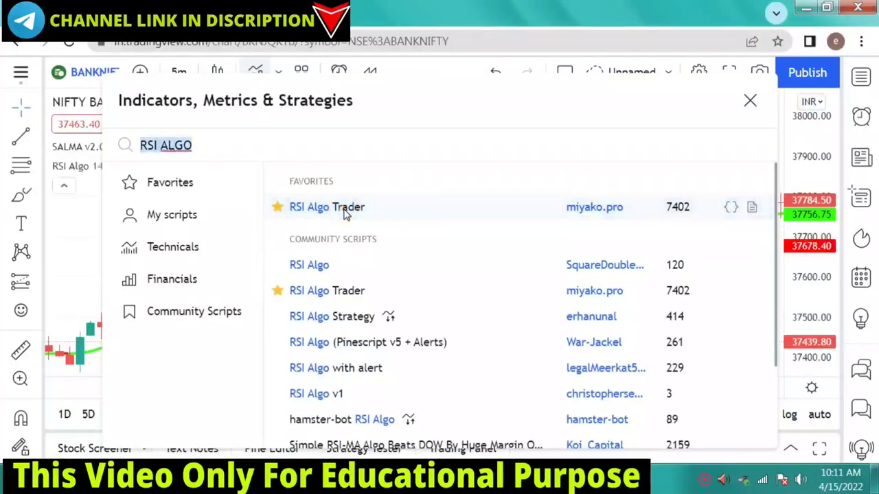
# Close the indicator search and examine the SALMA line and the RSI Algo Buy and Sell signals across 12 and 13 April
pyautogui.click(750, 100)
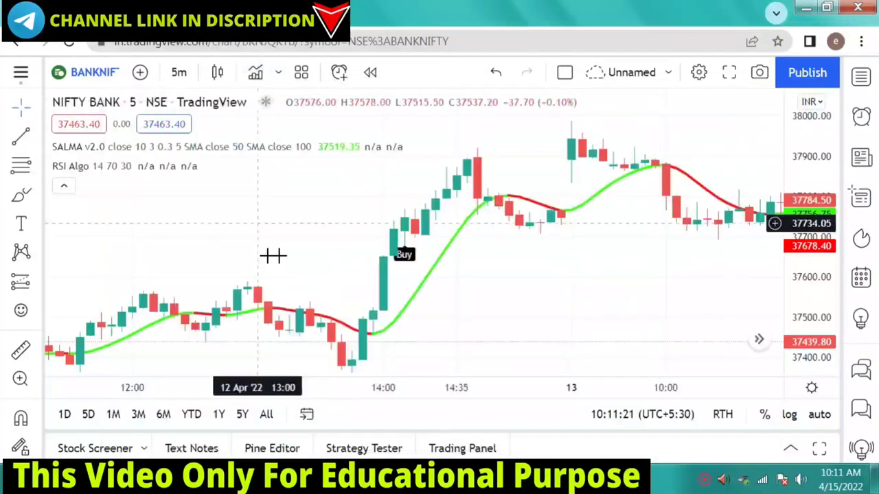
pyautogui.moveTo(233, 236); pyautogui.dragTo(440, 230)
pyautogui.hscroll(5, 439, 230)
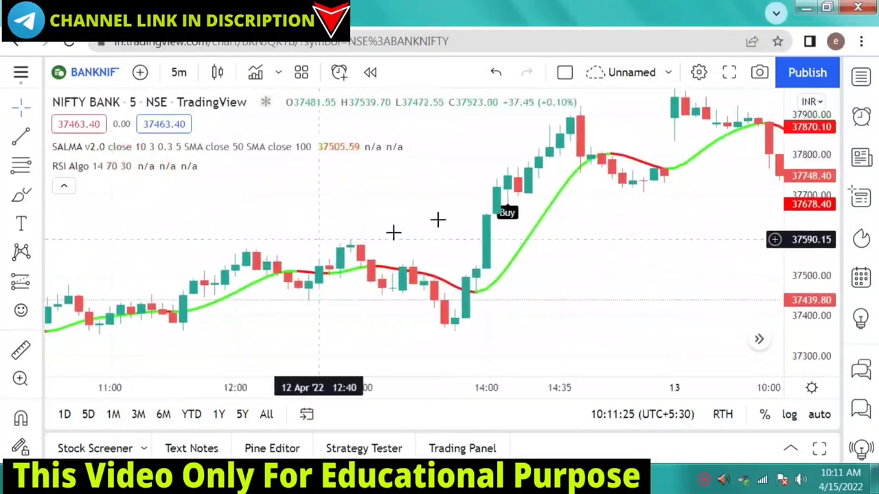
pyautogui.hscroll(7, 434, 236)
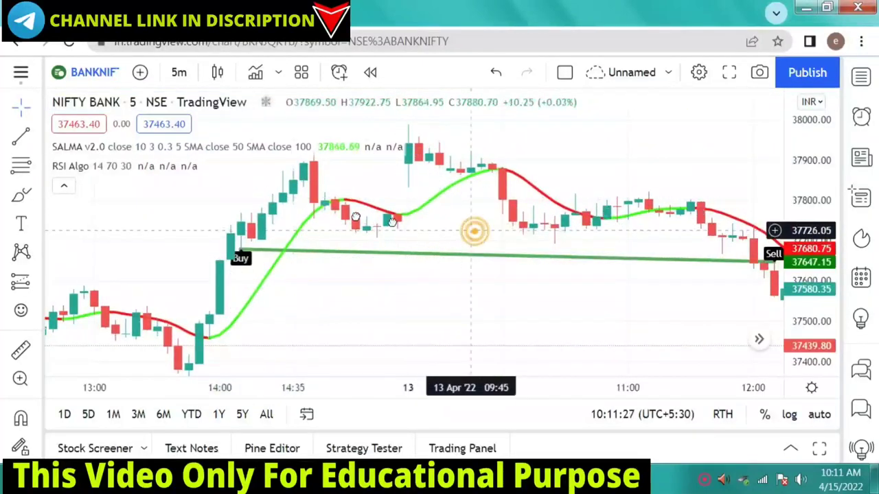
pyautogui.hscroll(3, 471, 231)
pyautogui.moveTo(490, 210); pyautogui.dragTo(526, 227)
pyautogui.hscroll(-3, 508, 227)
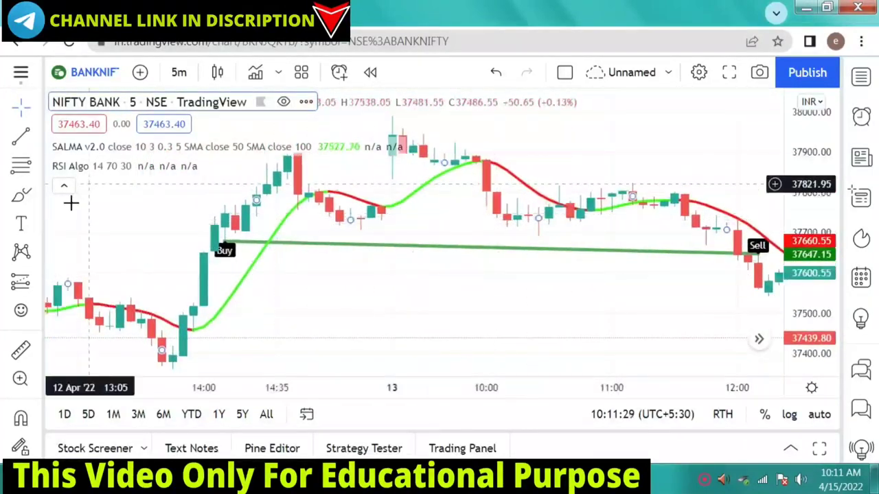
pyautogui.moveTo(419, 233); pyautogui.dragTo(170, 237)
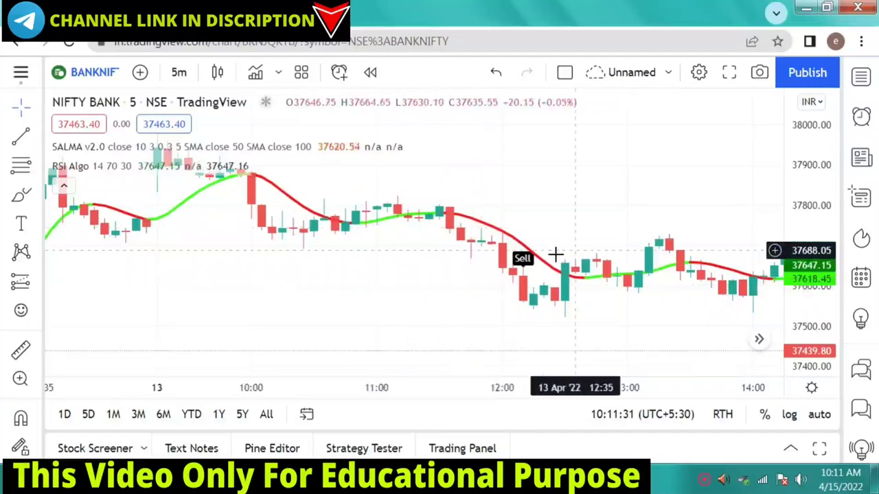
pyautogui.moveTo(597, 254); pyautogui.dragTo(479, 277)
pyautogui.hscroll(5, 479, 276)
pyautogui.hscroll(-4, 422, 256)
pyautogui.hscroll(-5, 422, 256)
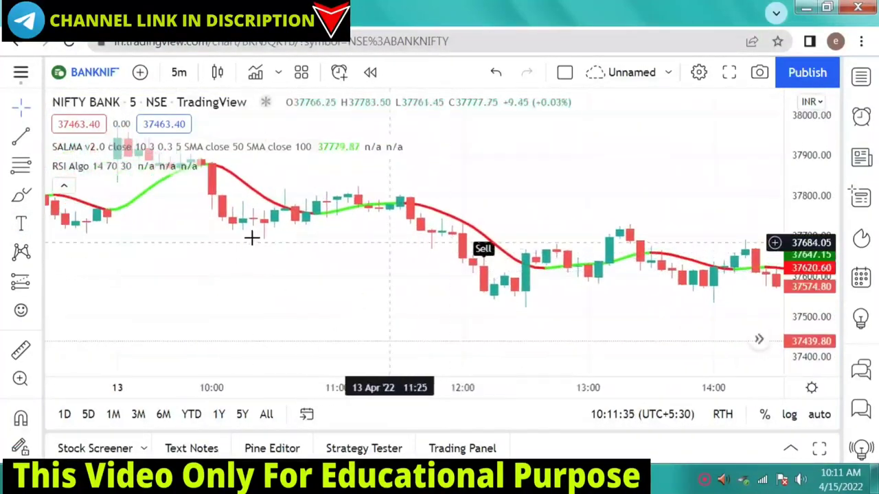
# Set the RSI Algo indicator's period to 11 and its upper threshold to 69, and apply the settings to the chart
pyautogui.moveTo(91, 150)
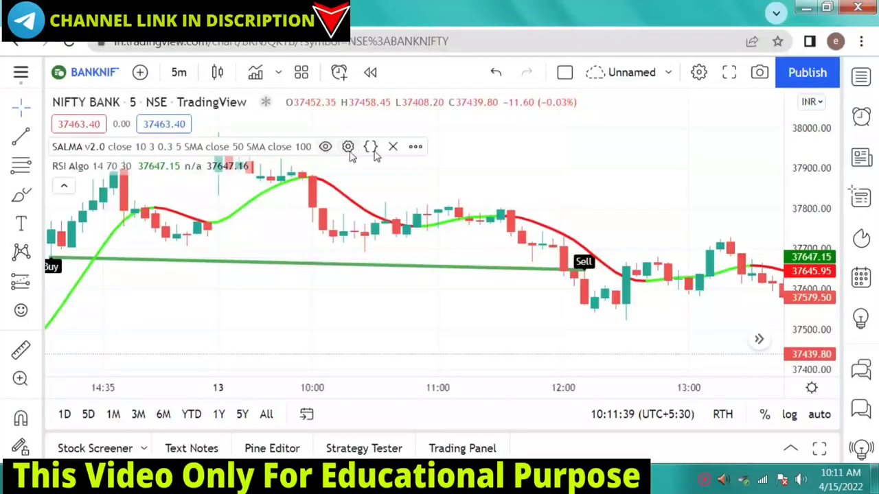
pyautogui.moveTo(80, 172)
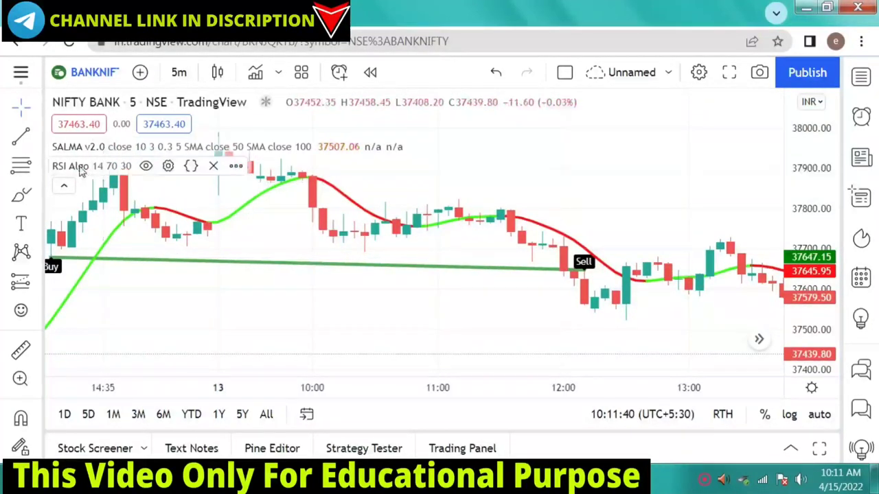
pyautogui.click(168, 166)
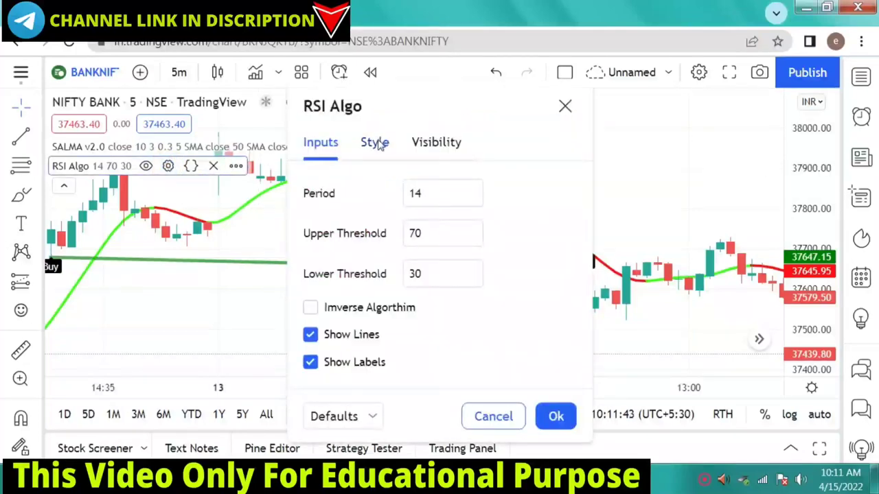
pyautogui.click(434, 192)
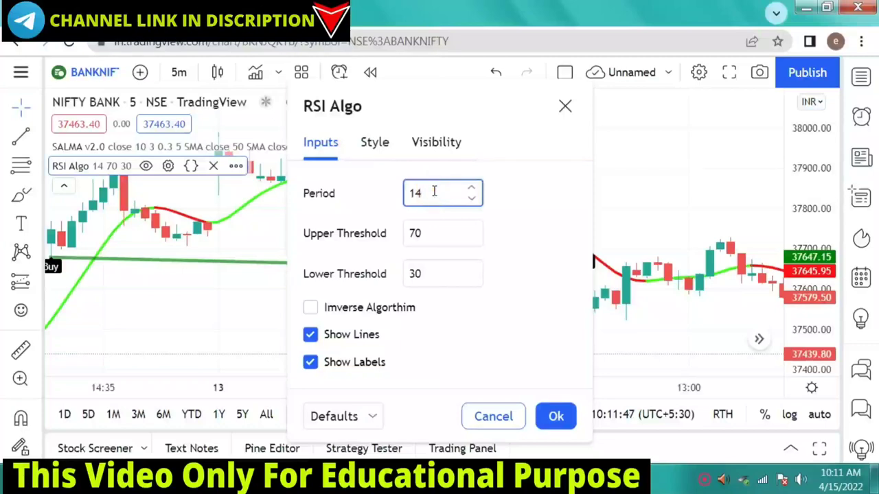
pyautogui.click(433, 229)
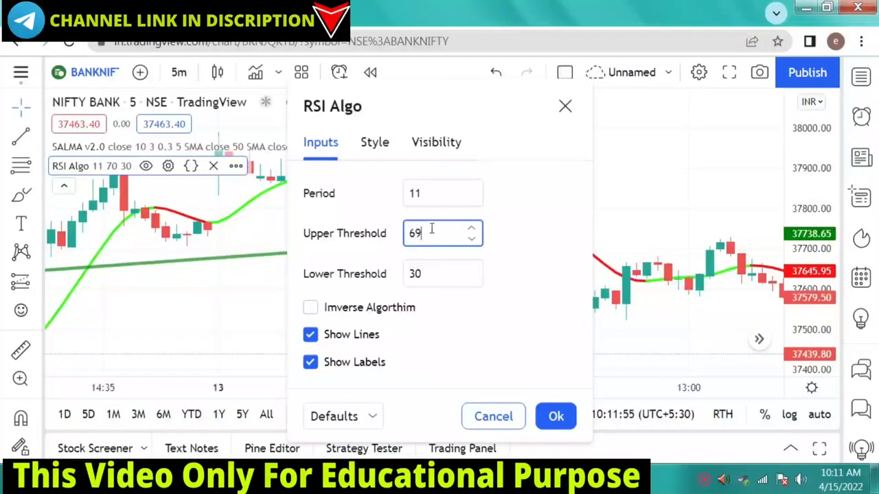
pyautogui.click(435, 271)
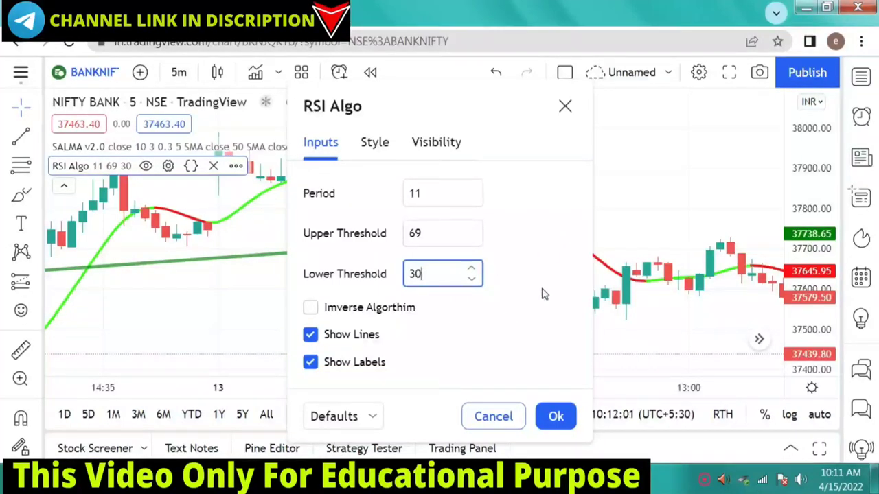
pyautogui.click(560, 416)
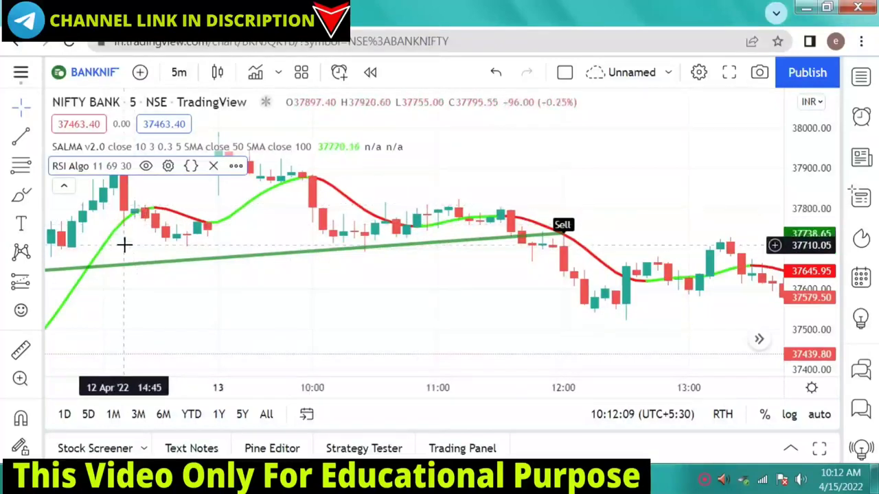
pyautogui.scroll(-2, 180, 256)
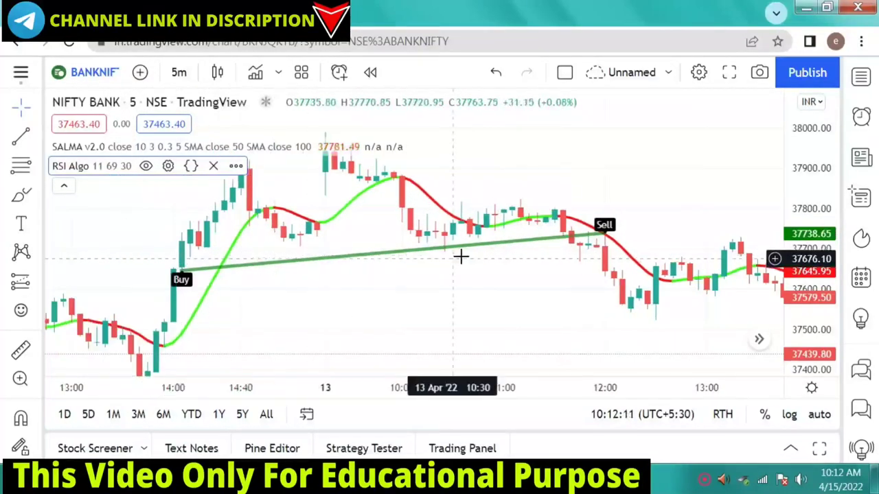